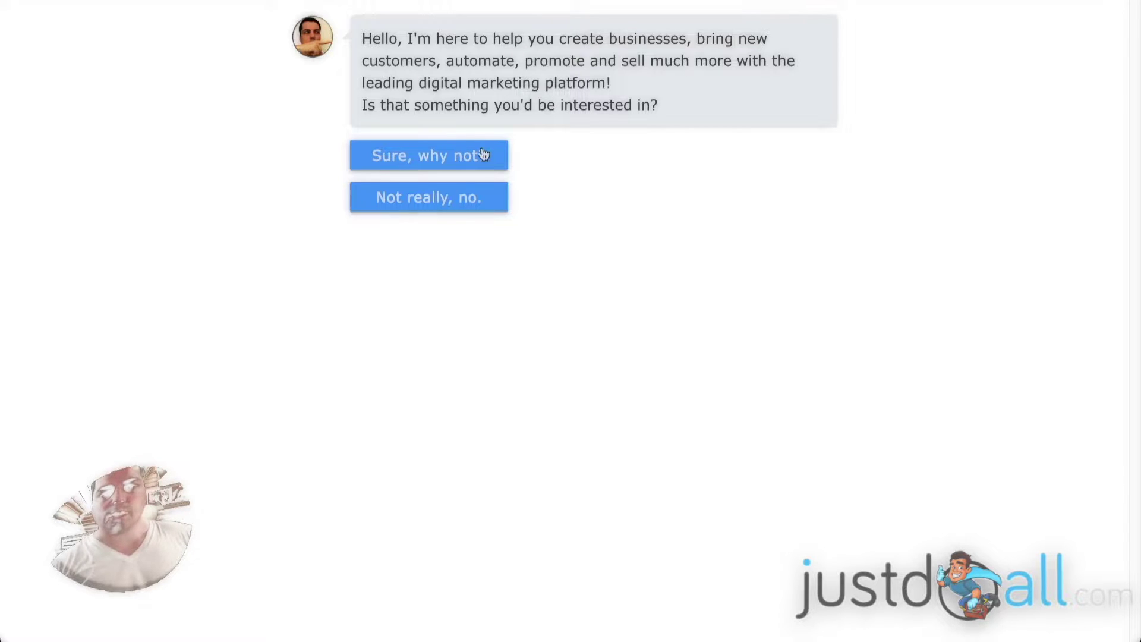
Accept the chatbot's offer with "Sure, why not?" and submit a test first name
click(447, 156)
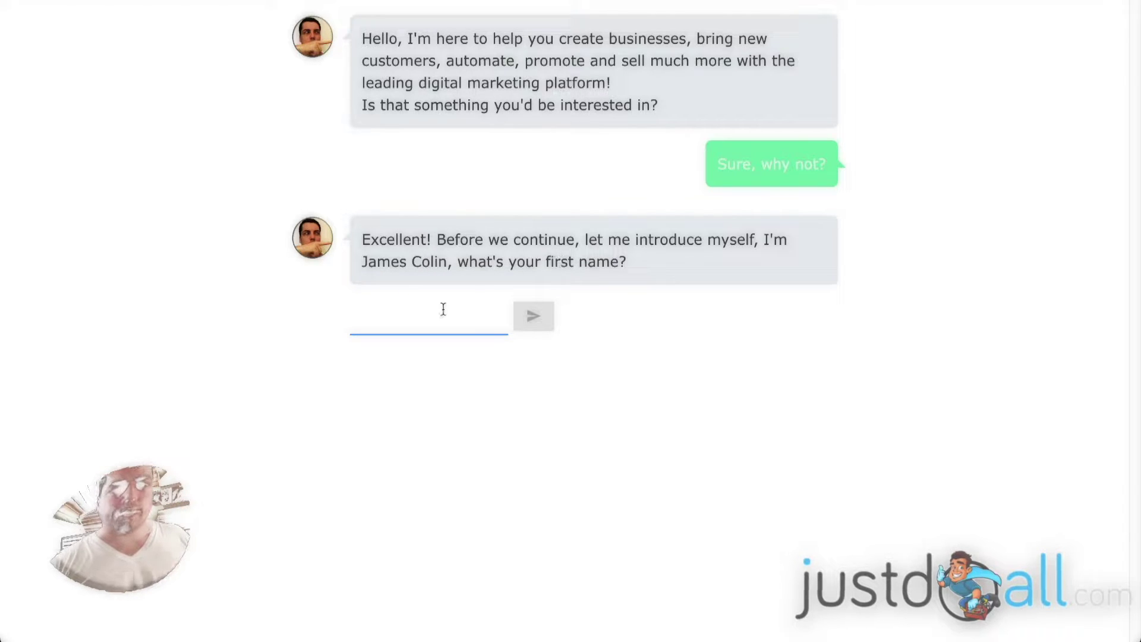
text(joh)
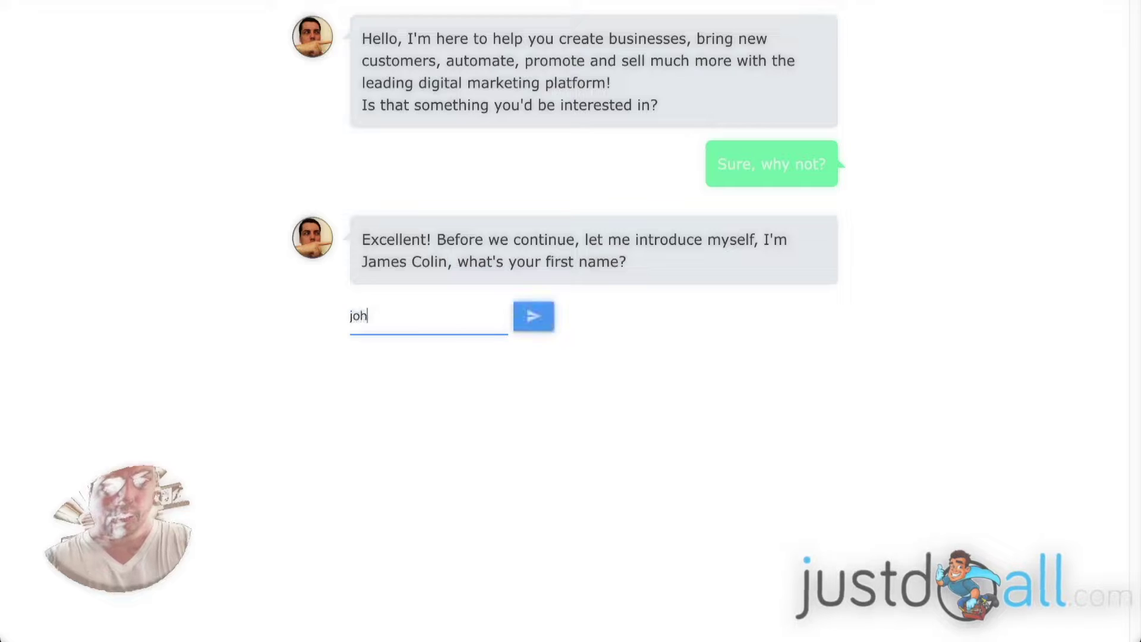
text(ntest)
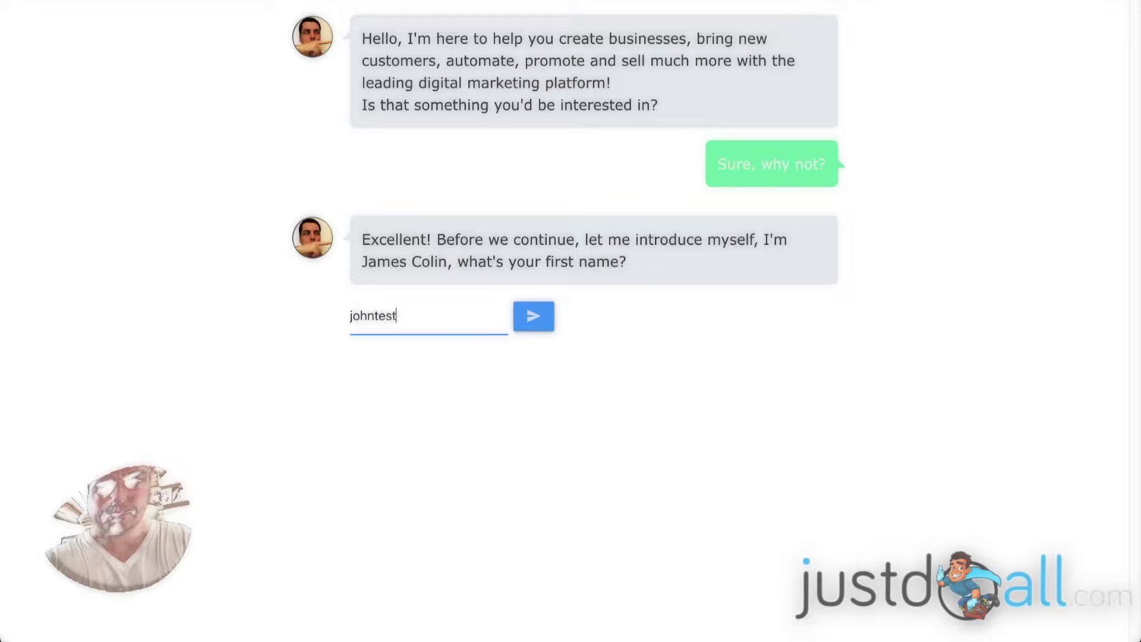
click(536, 315)
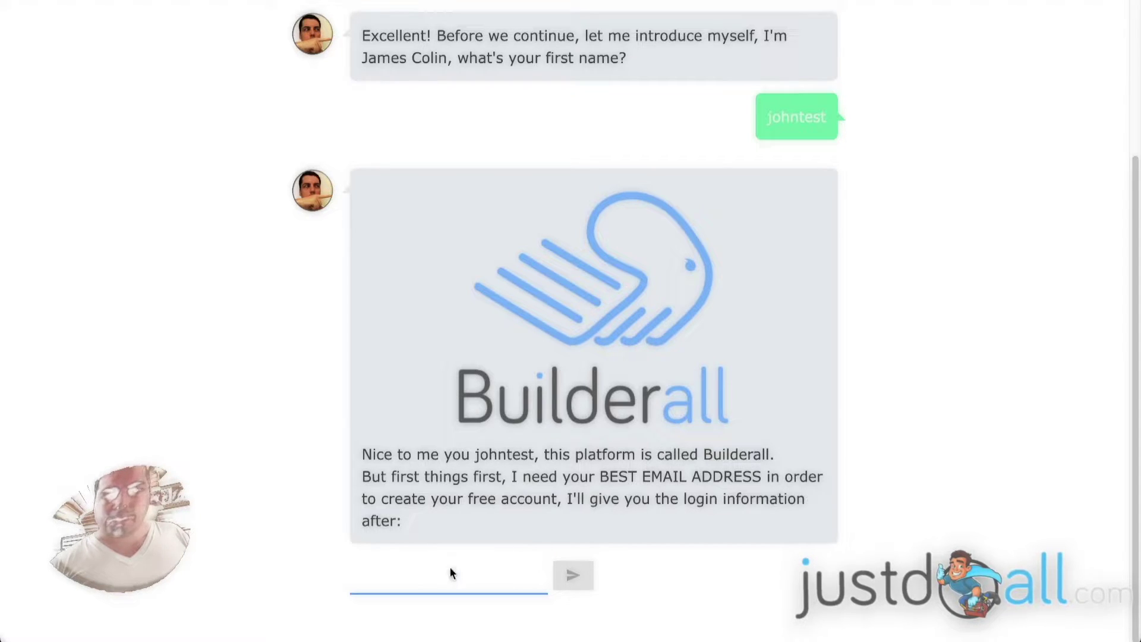
Submit the test email address to the chatbot and review the whole conversation
key(ctrl+v)
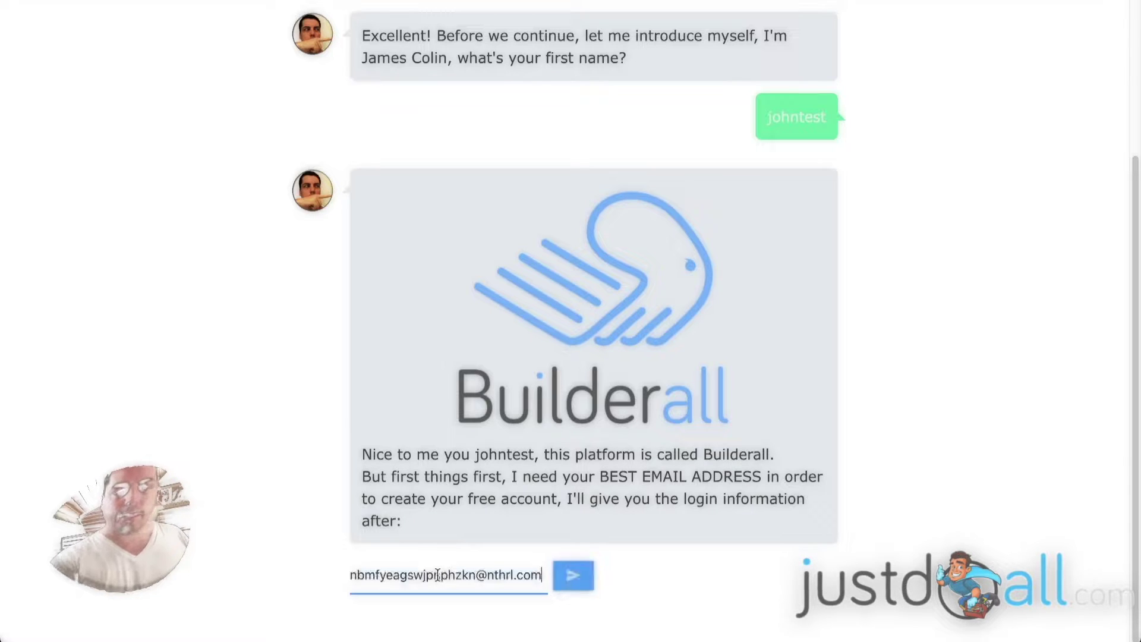
click(579, 572)
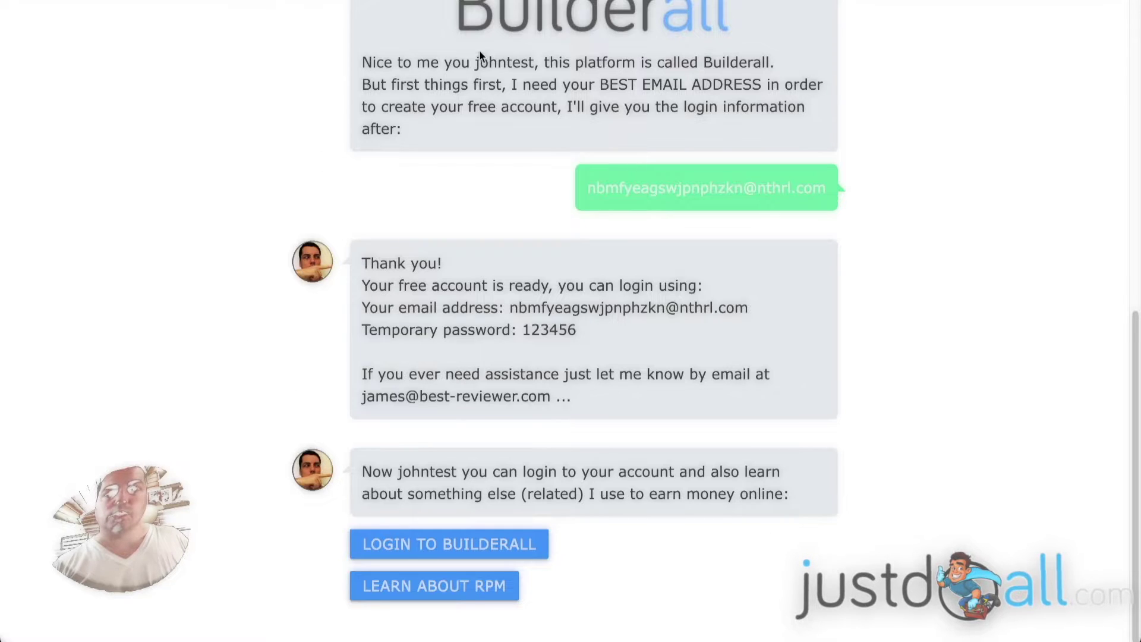
scroll(649, 249, up, 10)
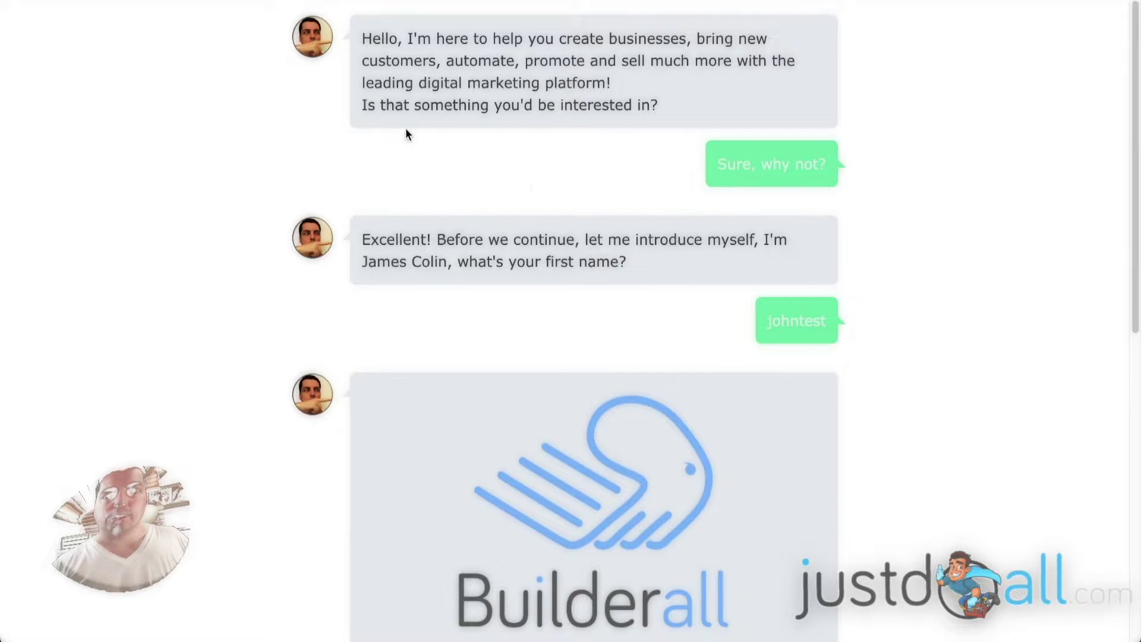
scroll(589, 194, down, 10)
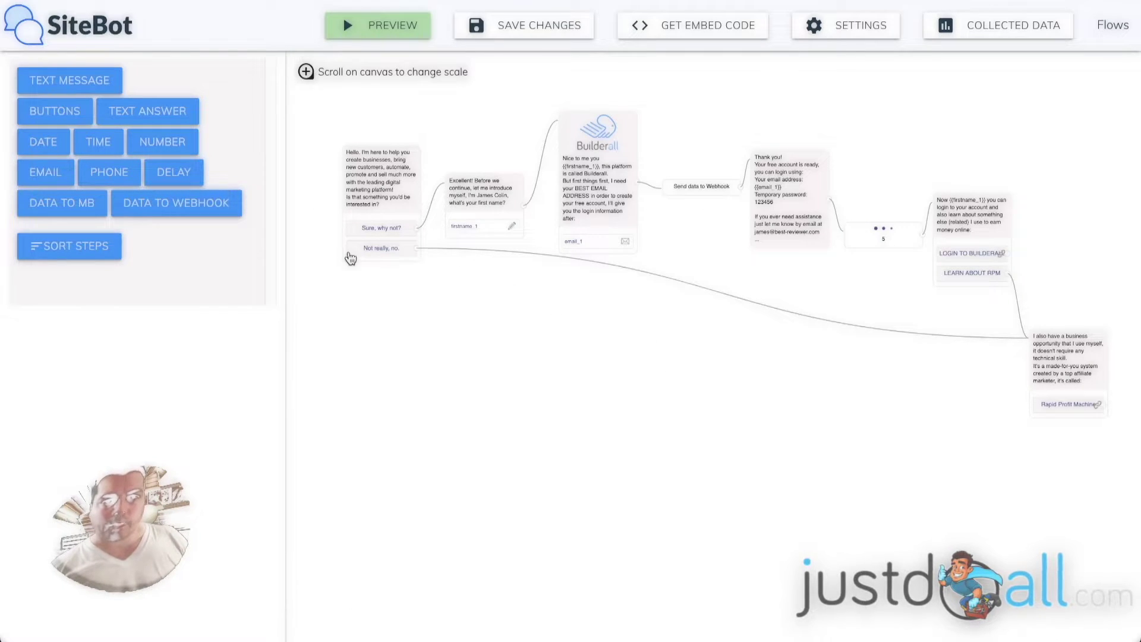
Examine the chatbot flow in SiteBot, from the greeting message through to the Rapid Profit Machine message
scroll(373, 191, up, 4)
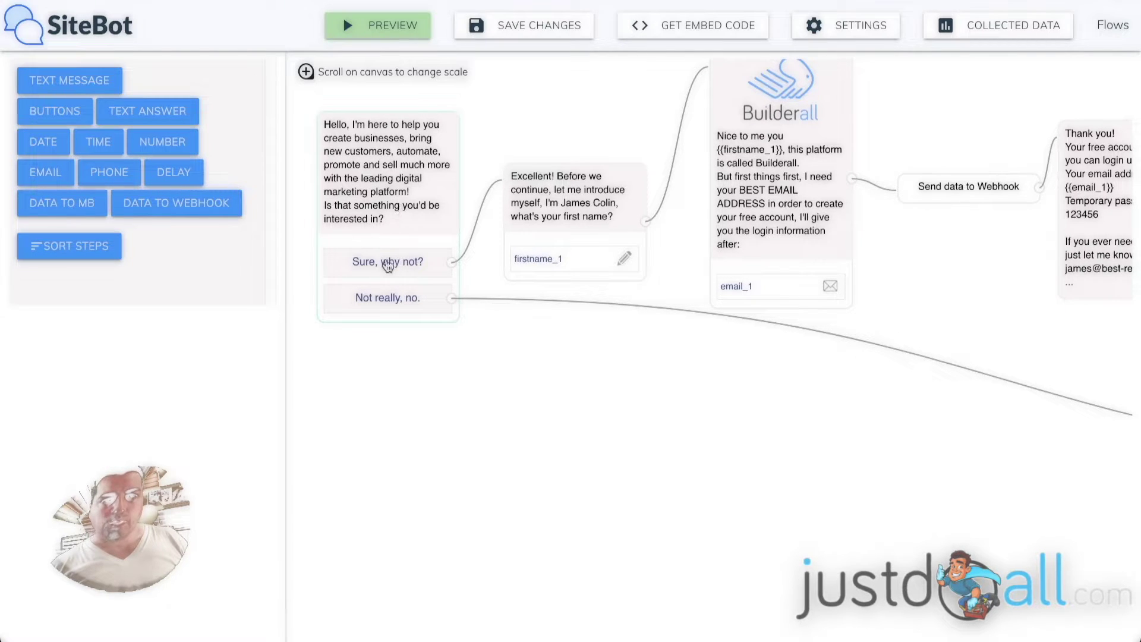
drag(953, 467, 317, 323)
drag(765, 356, 619, 350)
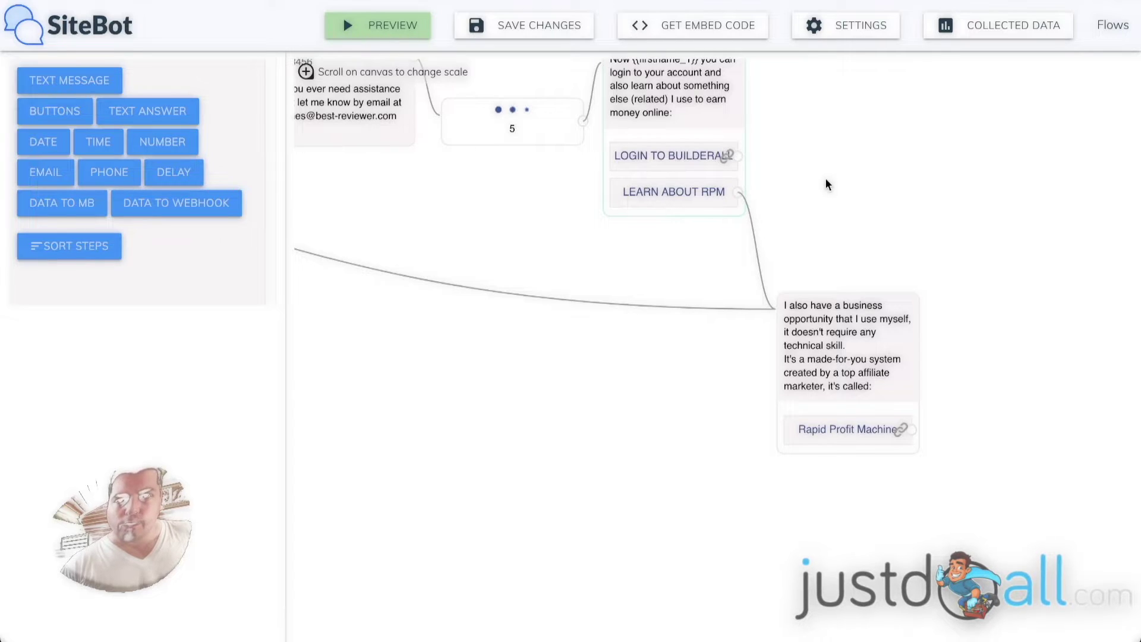
drag(828, 172, 818, 256)
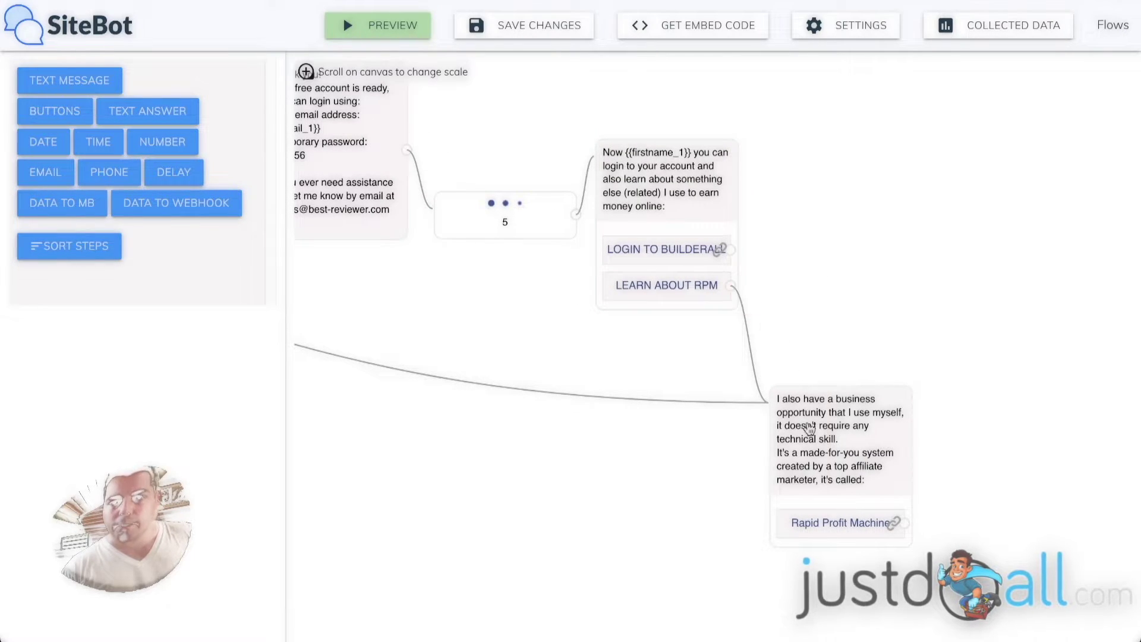
drag(418, 430, 721, 484)
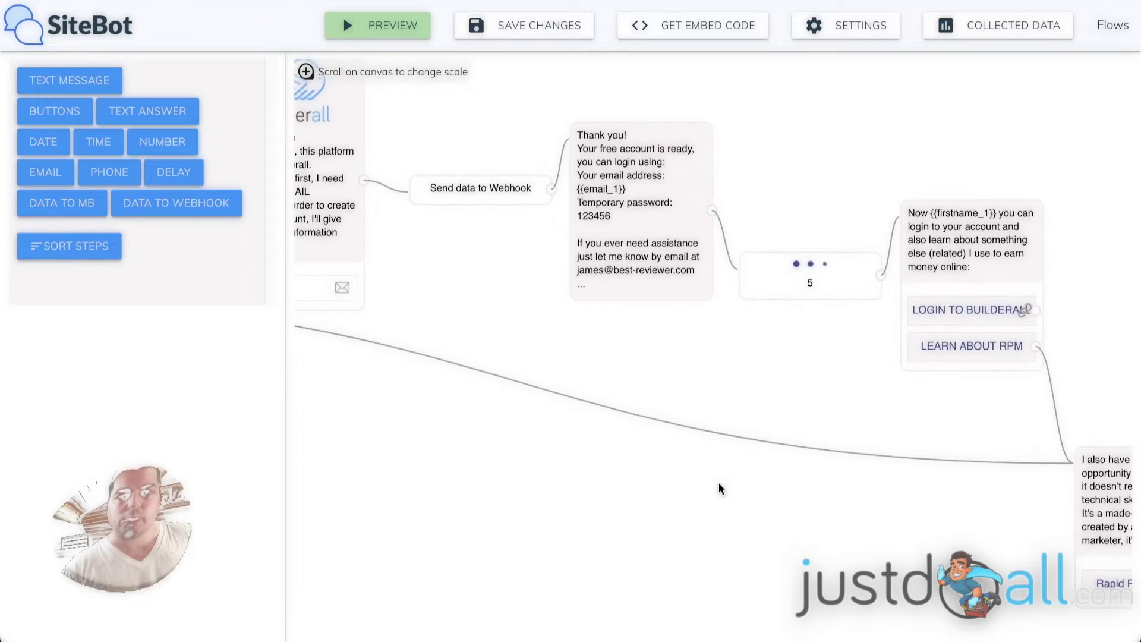
drag(437, 446, 947, 458)
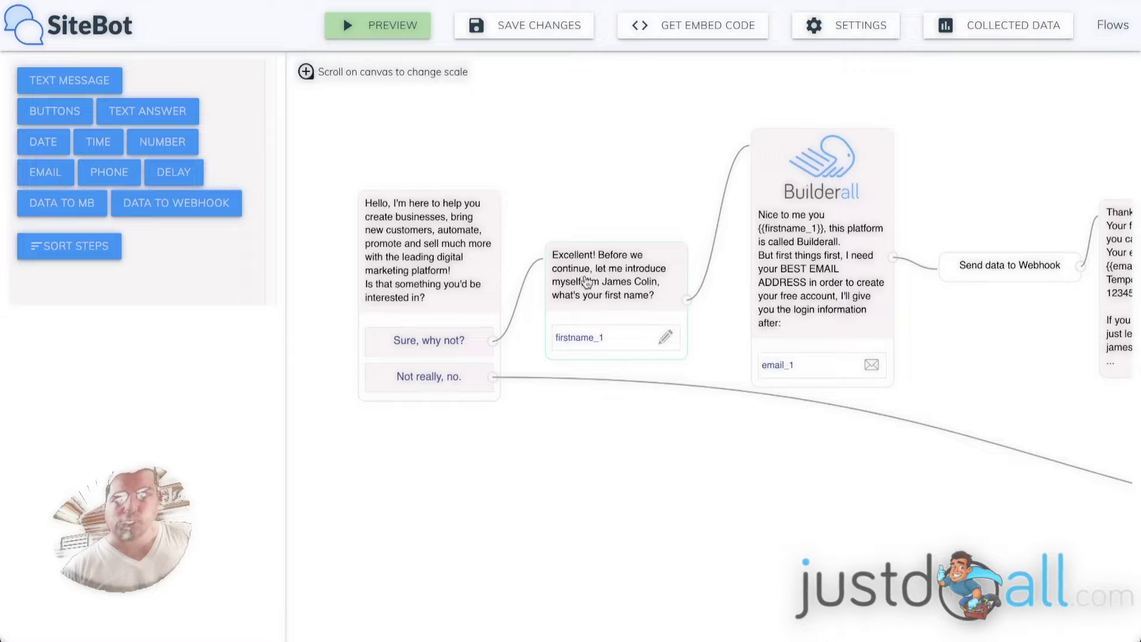
drag(698, 449, 658, 387)
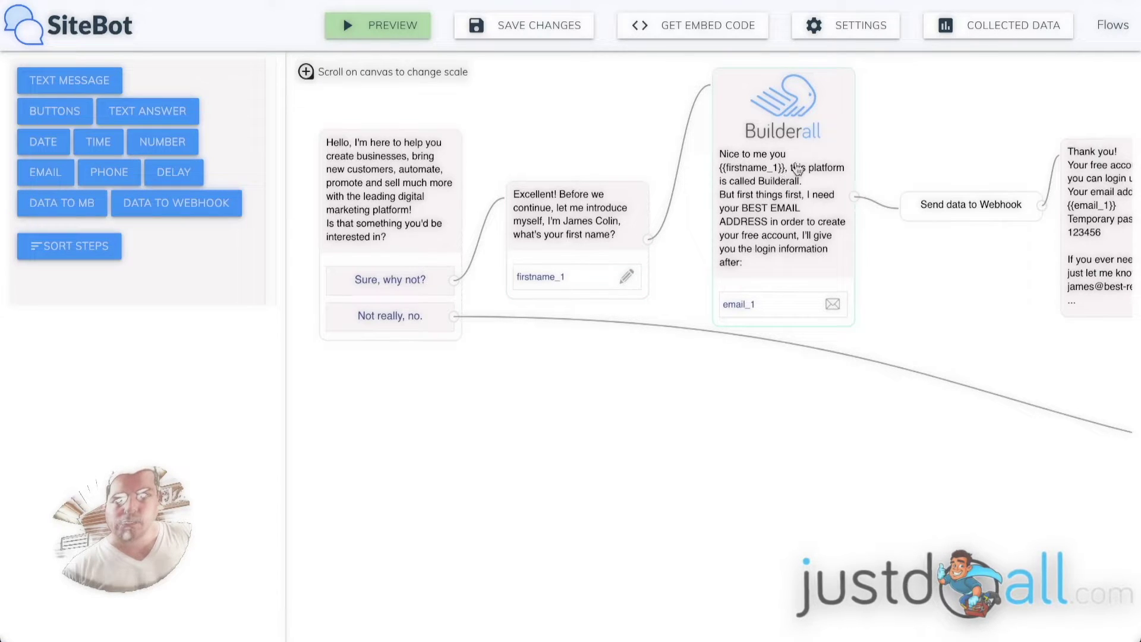
Correct the greeting in the Builderall email question to read "Nice to meet you {{firstname_1}}"
click(778, 172)
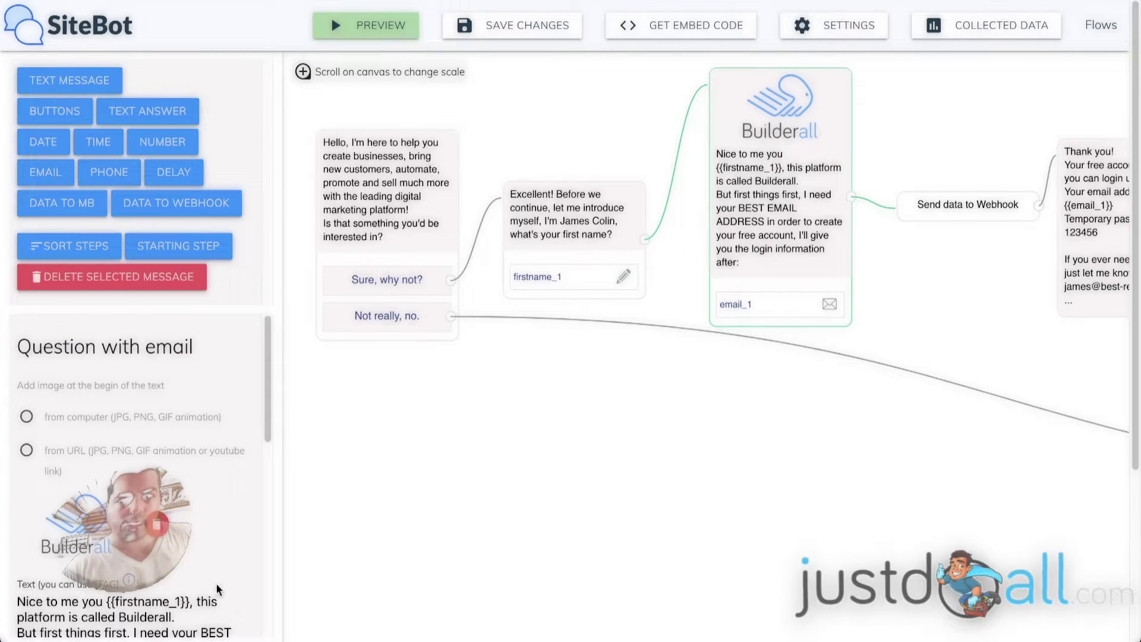
click(77, 601)
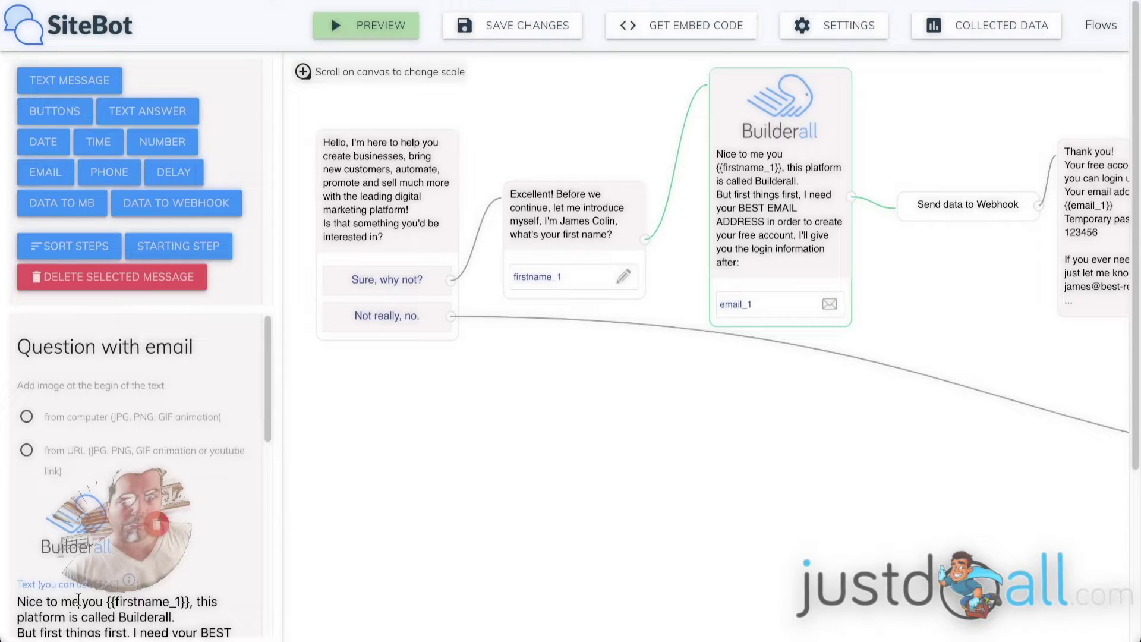
text(et)
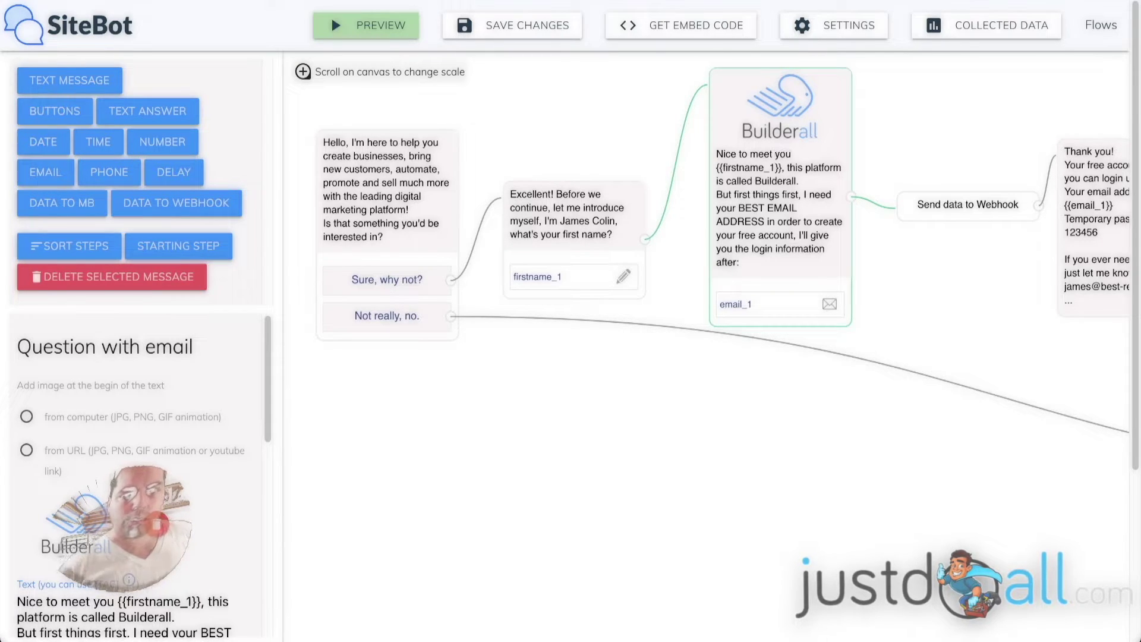
click(466, 444)
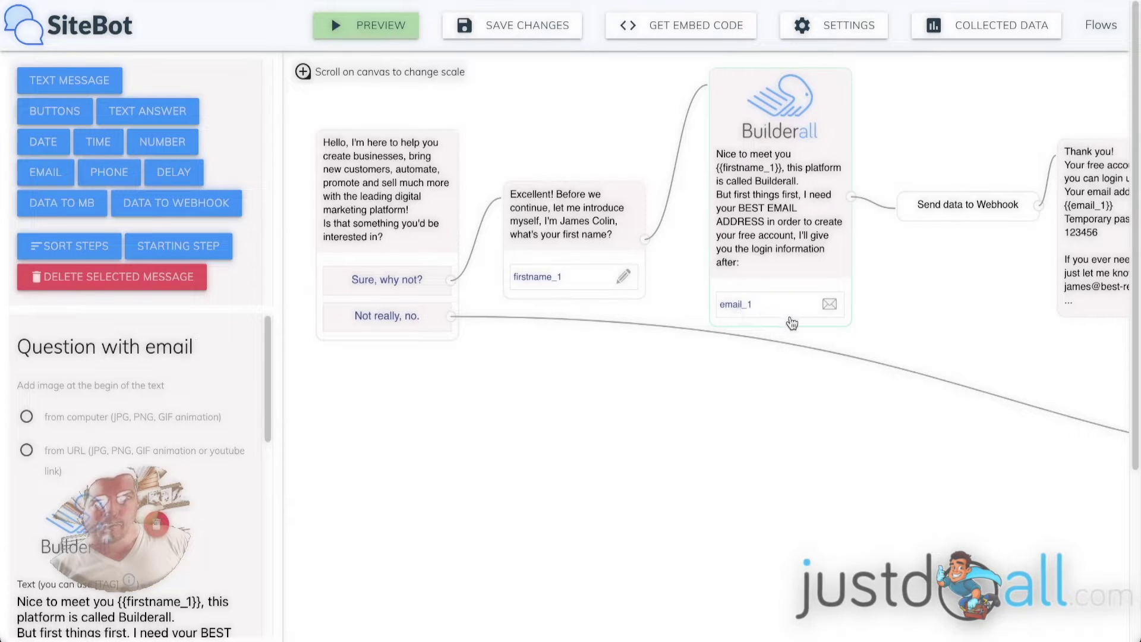
Review the remaining flow messages and inspect the method, URL and fields of the Send data to Webhook step
drag(985, 274, 669, 264)
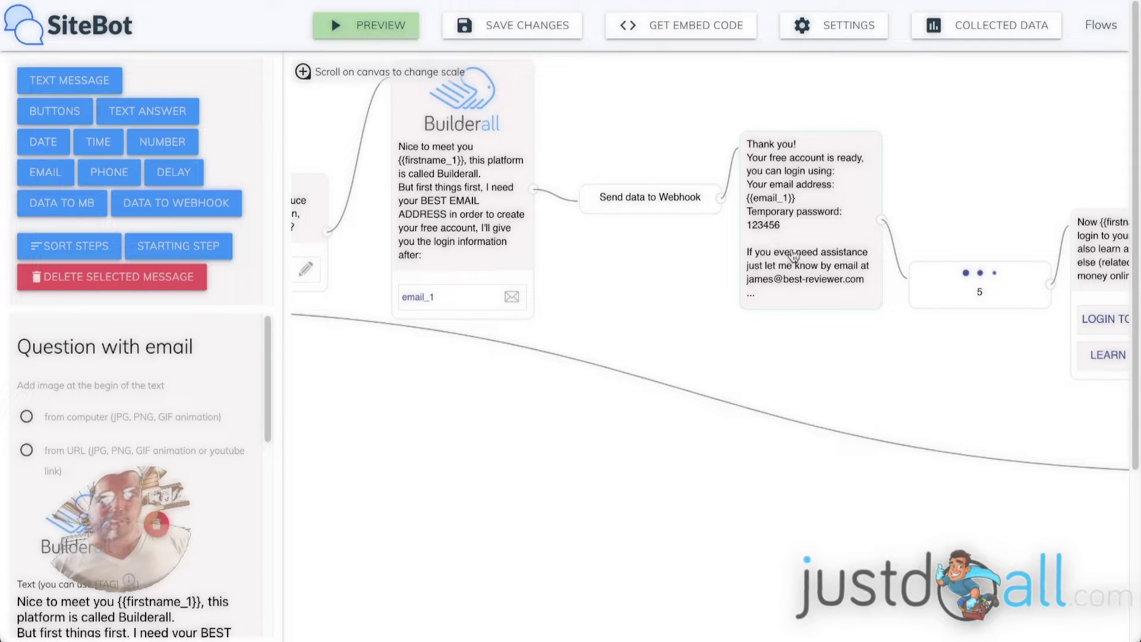
drag(991, 389, 666, 371)
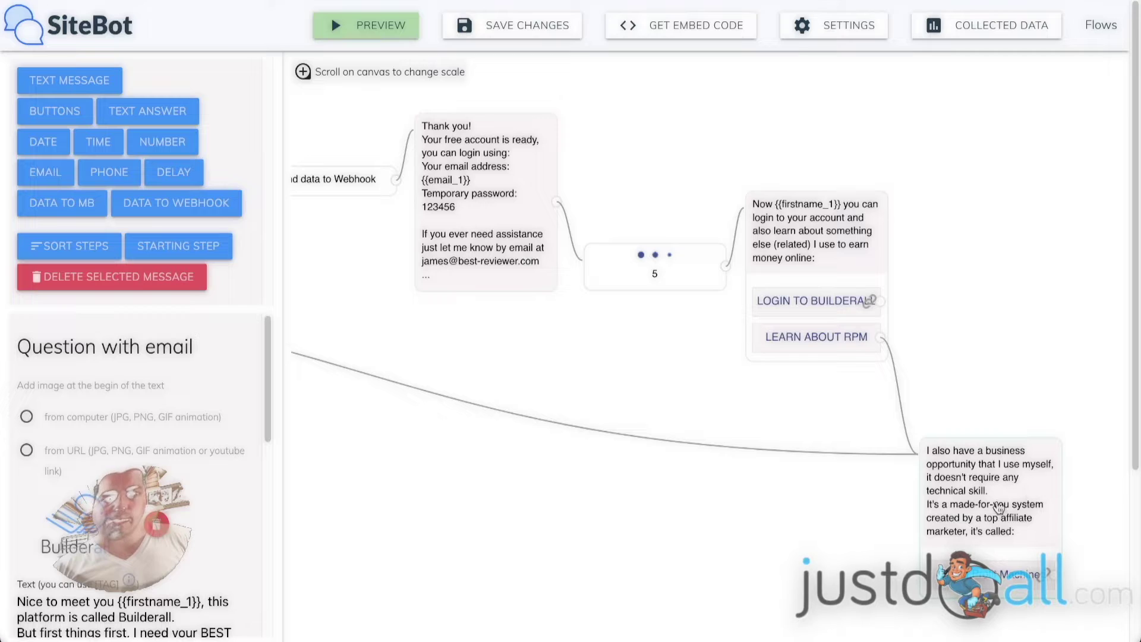
drag(404, 368, 656, 408)
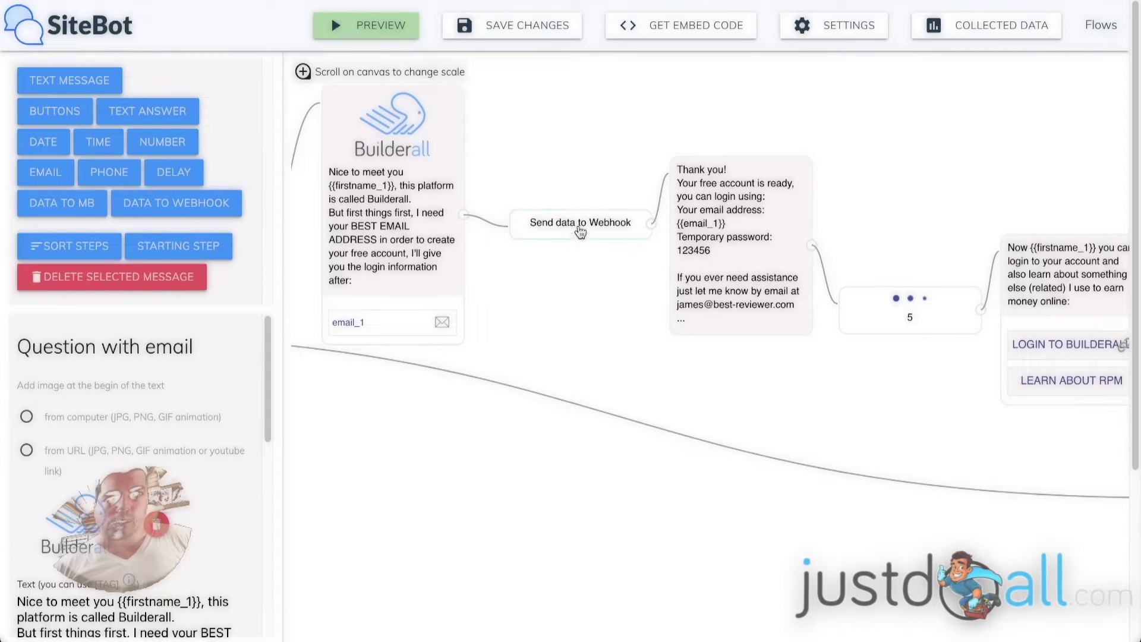
click(581, 231)
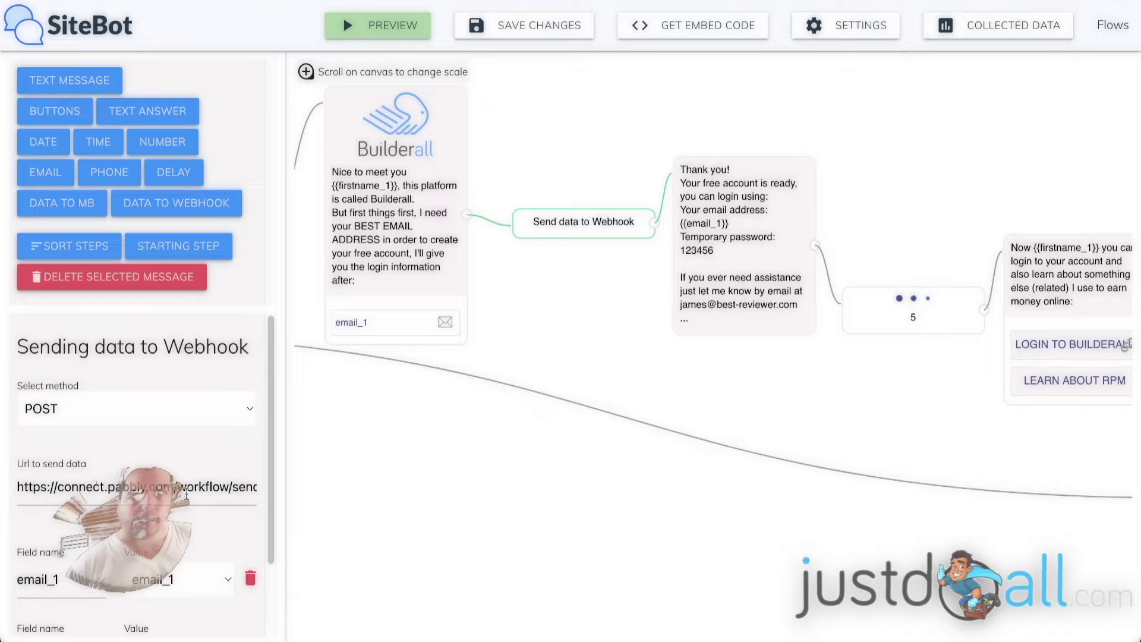
scroll(265, 518, down, 2)
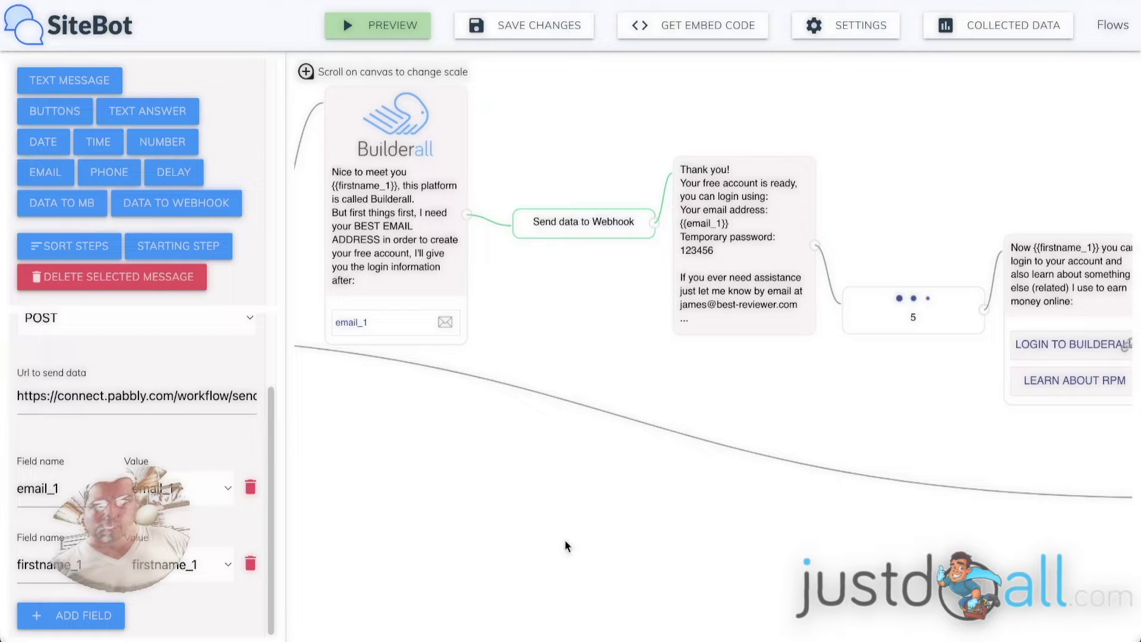
Switch to Pabbly Connect in Firefox and inspect the webhook URL of the Capture Webhook trigger
mouse_move(645, 612)
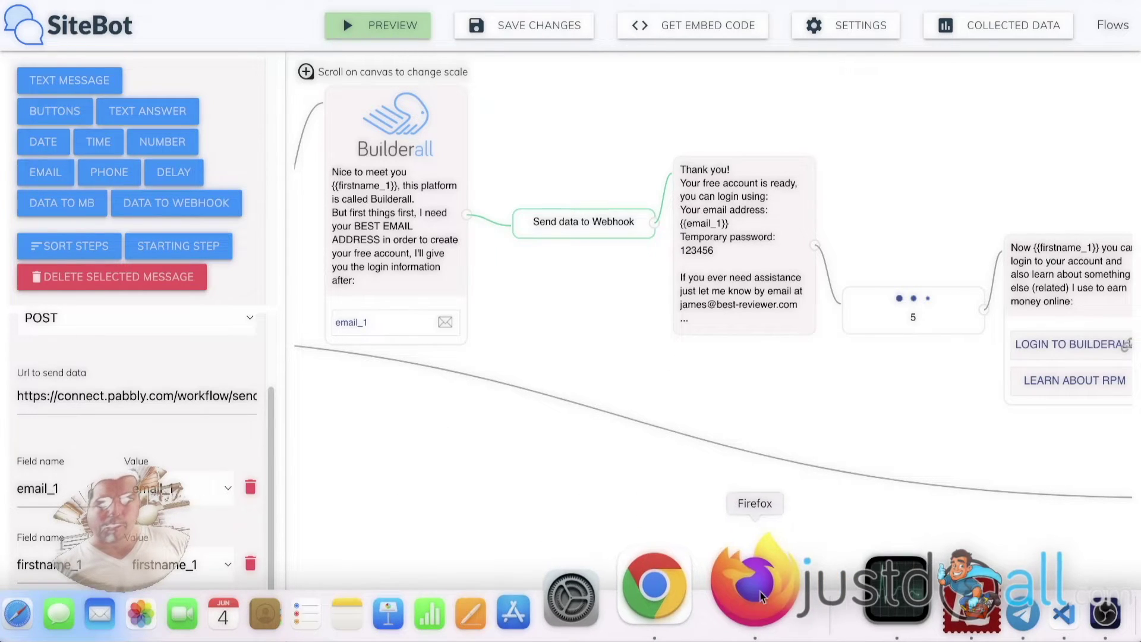
click(755, 589)
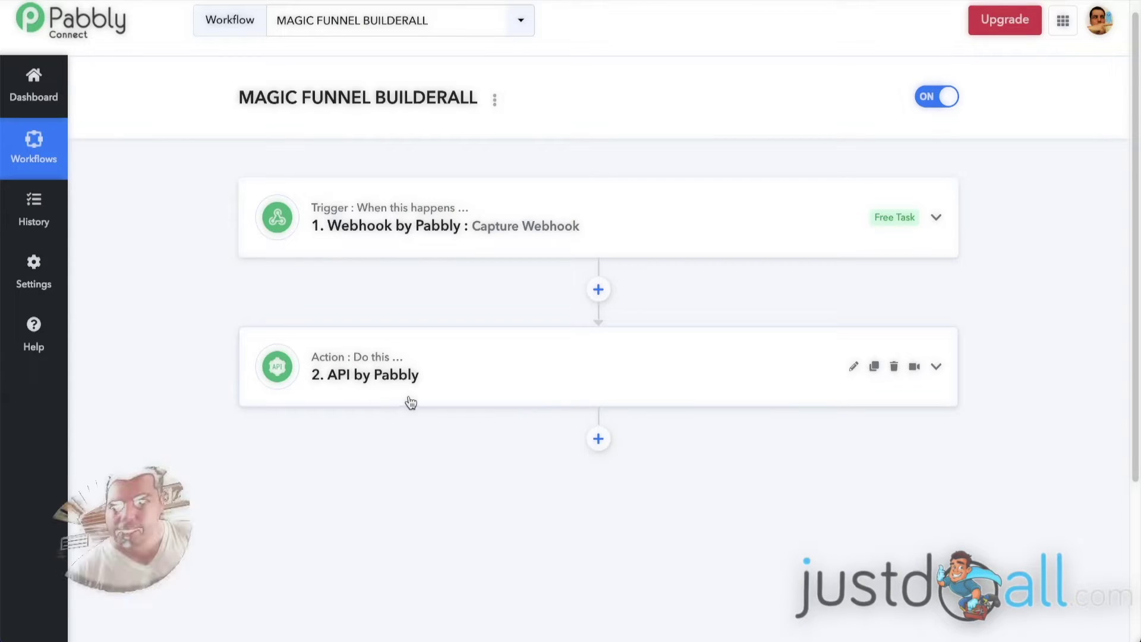
click(629, 212)
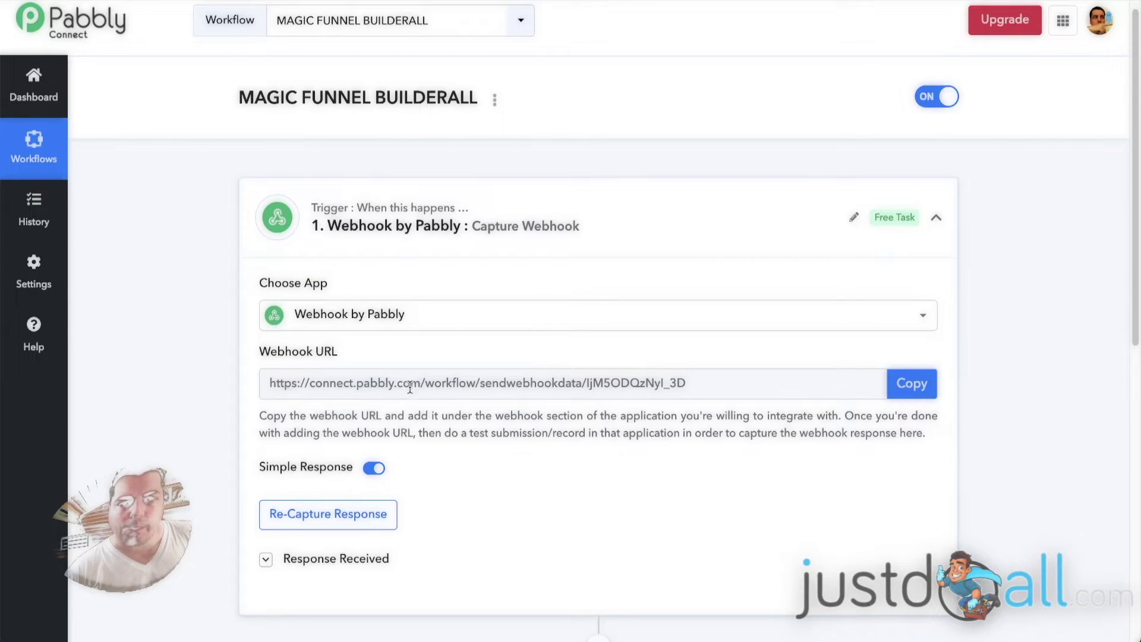
click(594, 211)
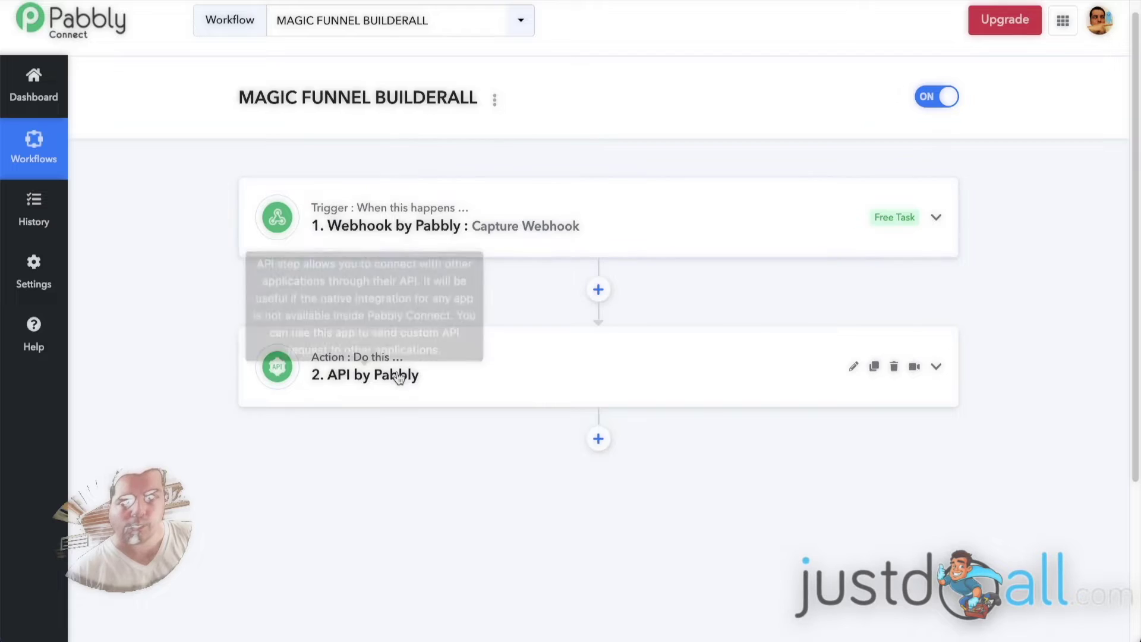
Expand the API by Pabbly action and examine its action event and API endpoint URL
click(476, 363)
scroll(178, 329, down, 3)
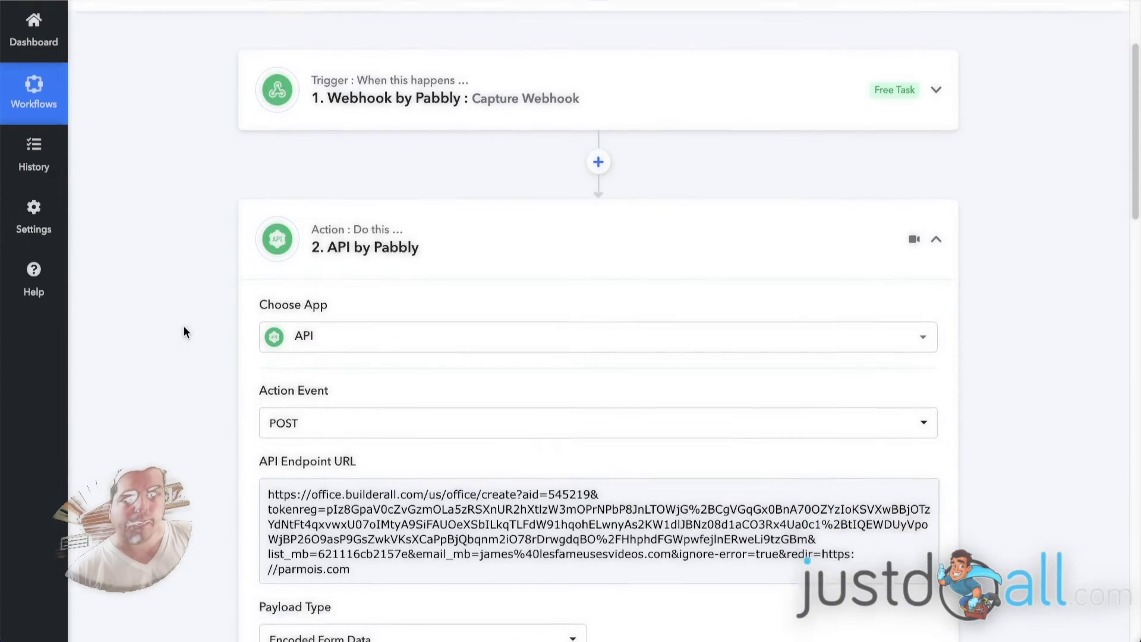
scroll(196, 318, down, 2)
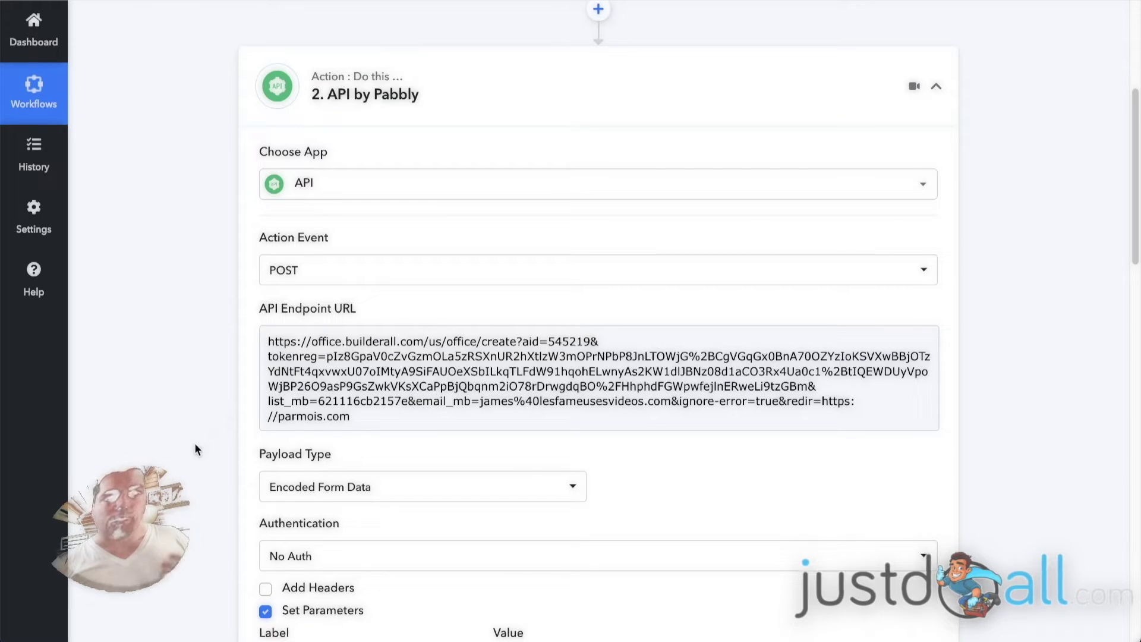
click(266, 342)
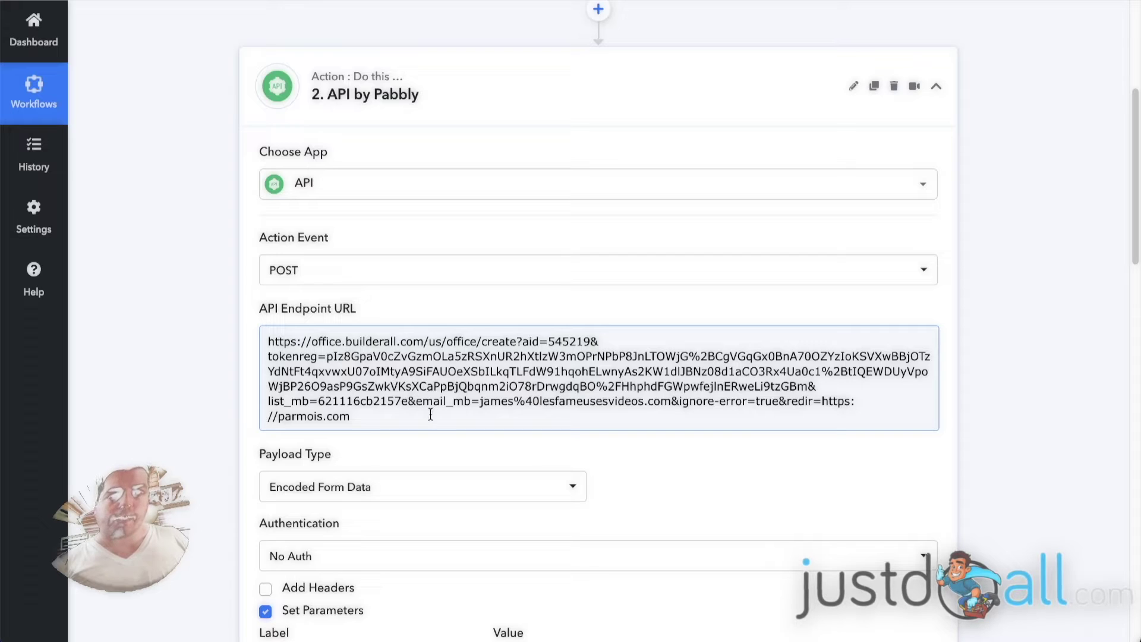
click(191, 357)
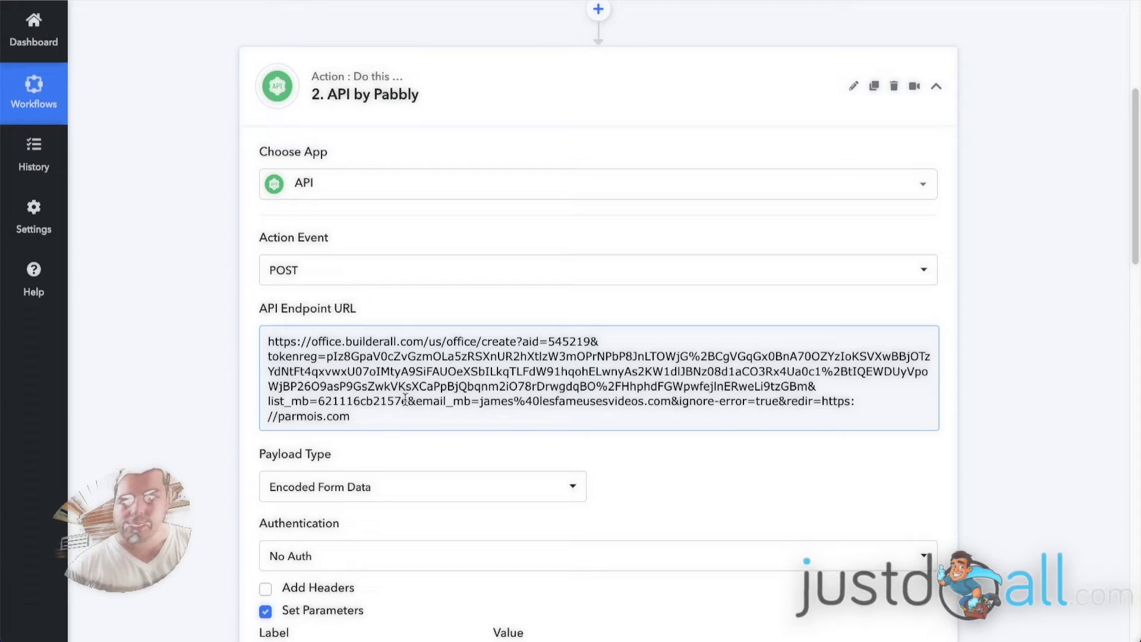
click(230, 345)
Examine the available payload types of the API by Pabbly action, keeping Encoded Form Data
scroll(203, 353, down, 4)
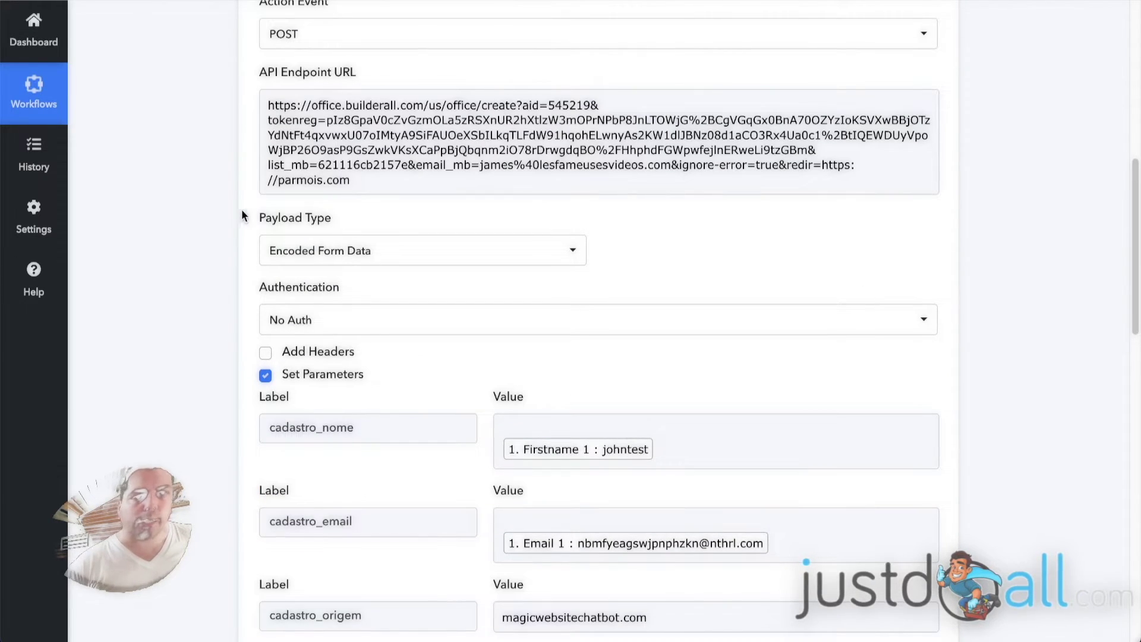
click(267, 250)
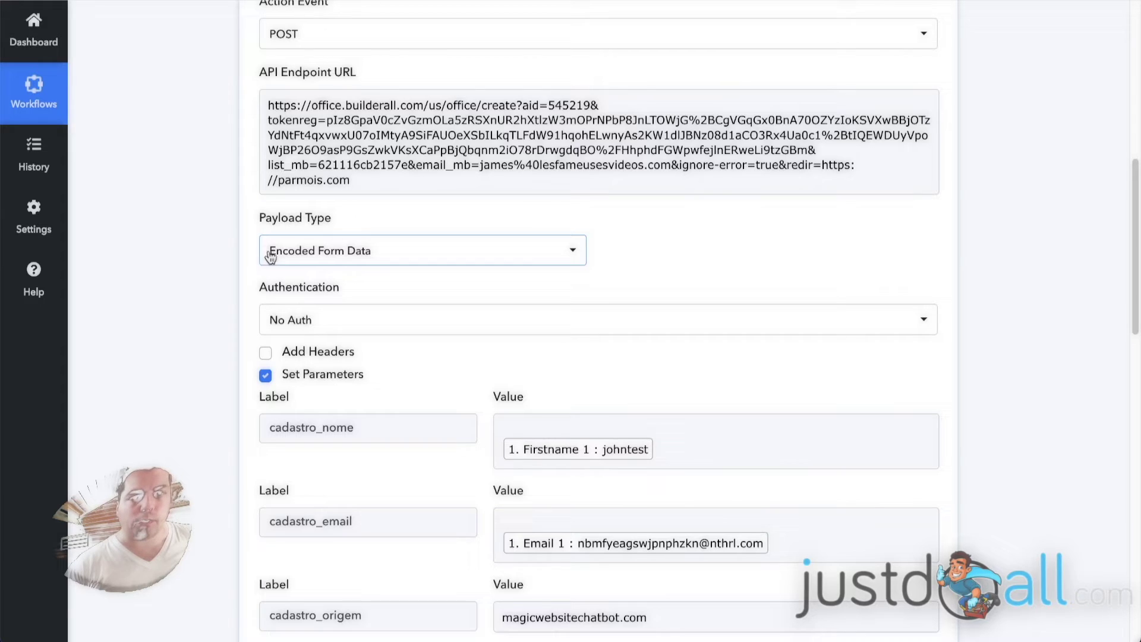
click(406, 257)
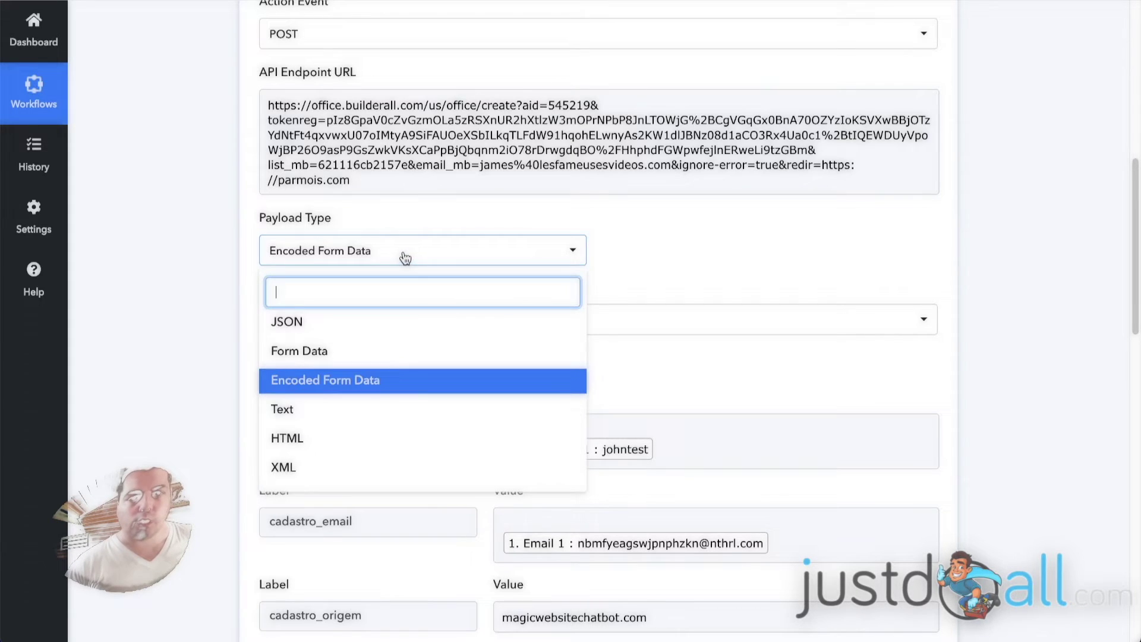
click(196, 272)
Examine the API action's parameters, focusing on the values mapped to cadastro_nome and cadastro_email
scroll(208, 310, down, 3)
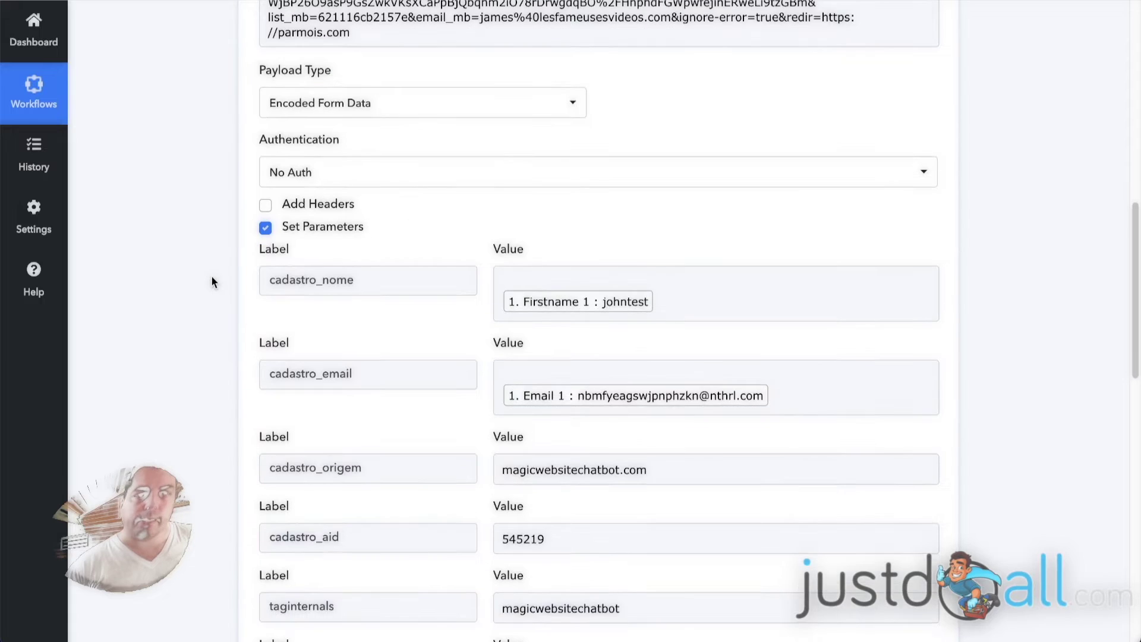
scroll(219, 277, down, 1)
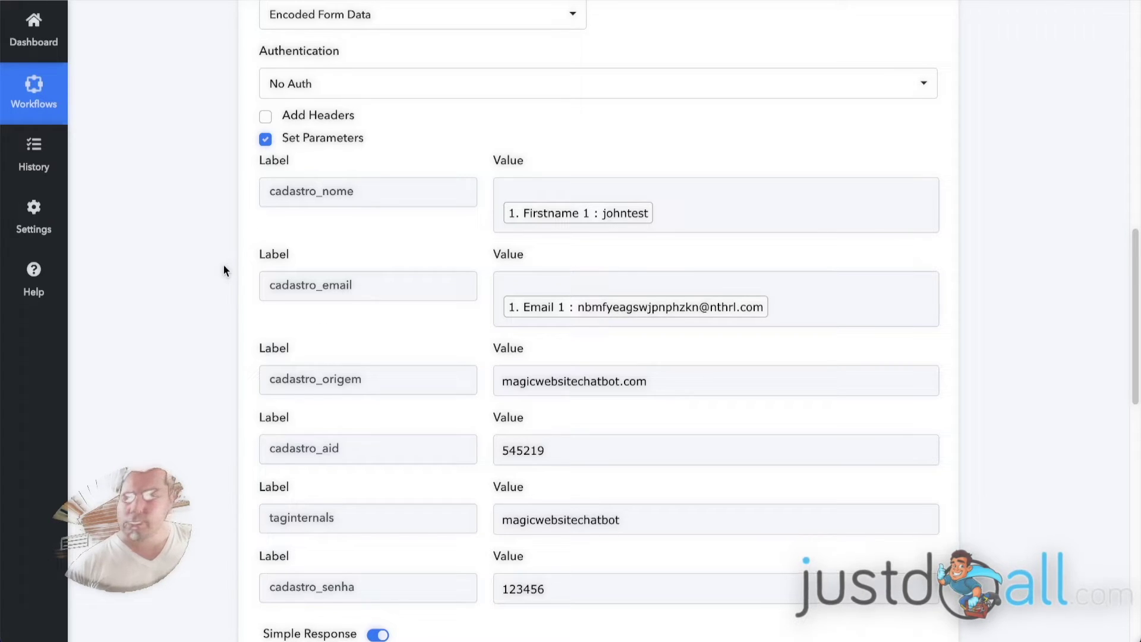
scroll(216, 176, down, 1)
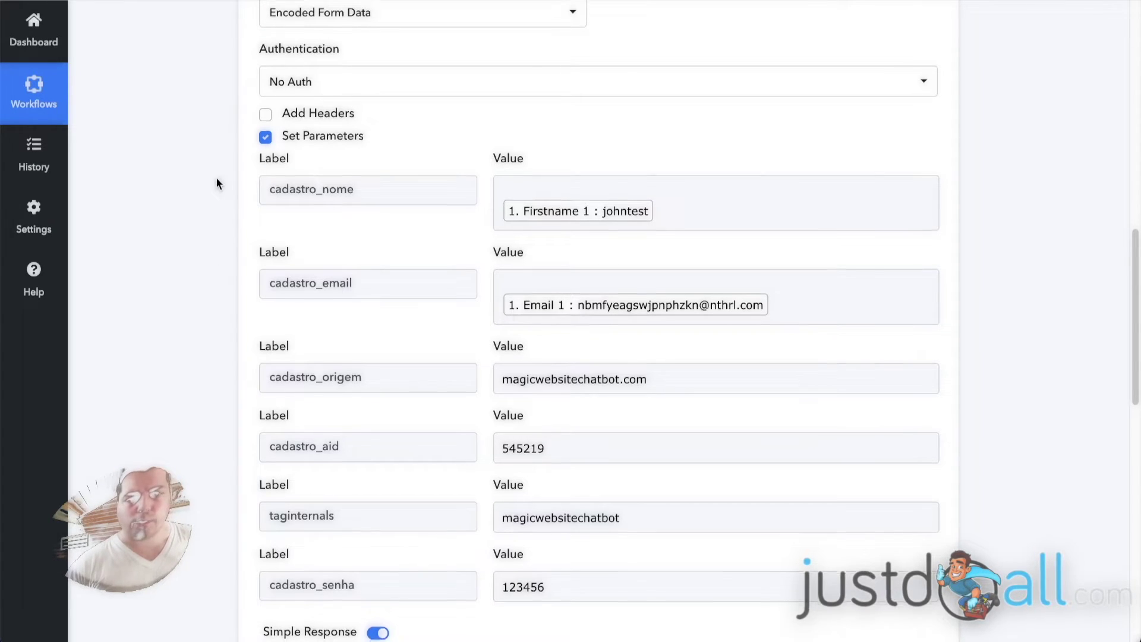
scroll(216, 160, down, 1)
click(337, 104)
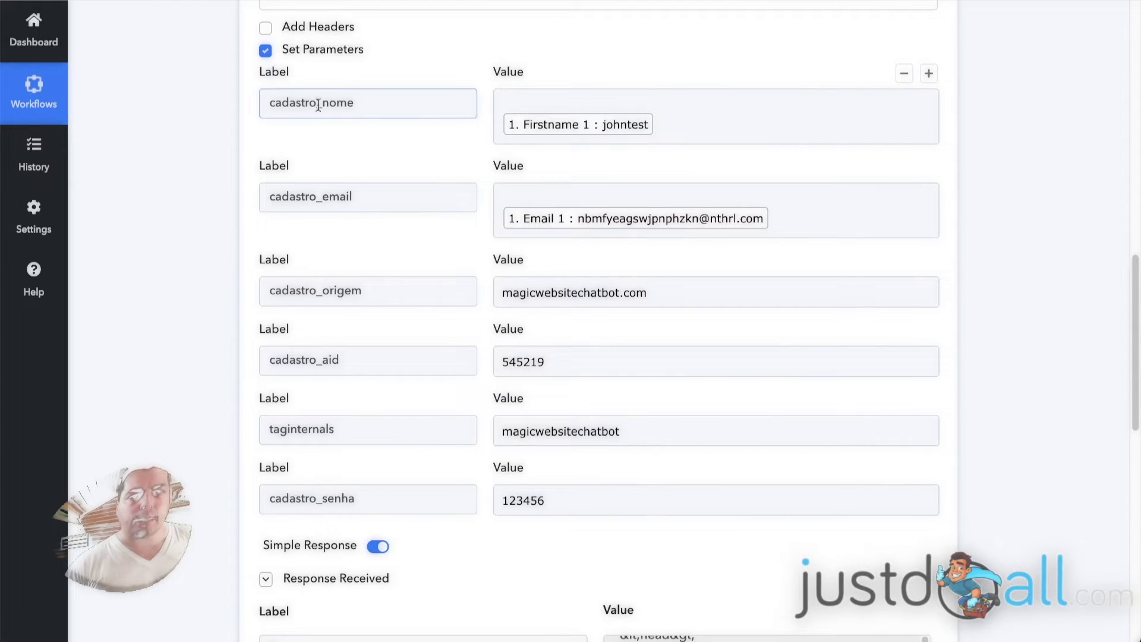
click(569, 125)
click(320, 197)
click(661, 219)
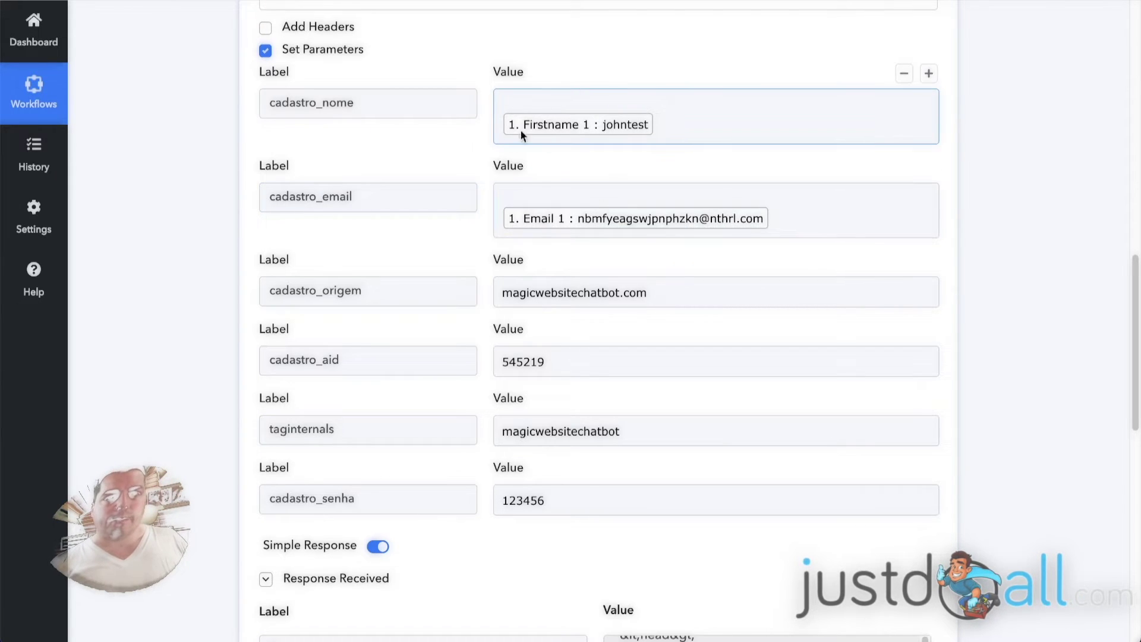
Expand the received response of the Capture Webhook trigger and examine its Email 1 and Firstname 1 fields
scroll(153, 172, up, 6)
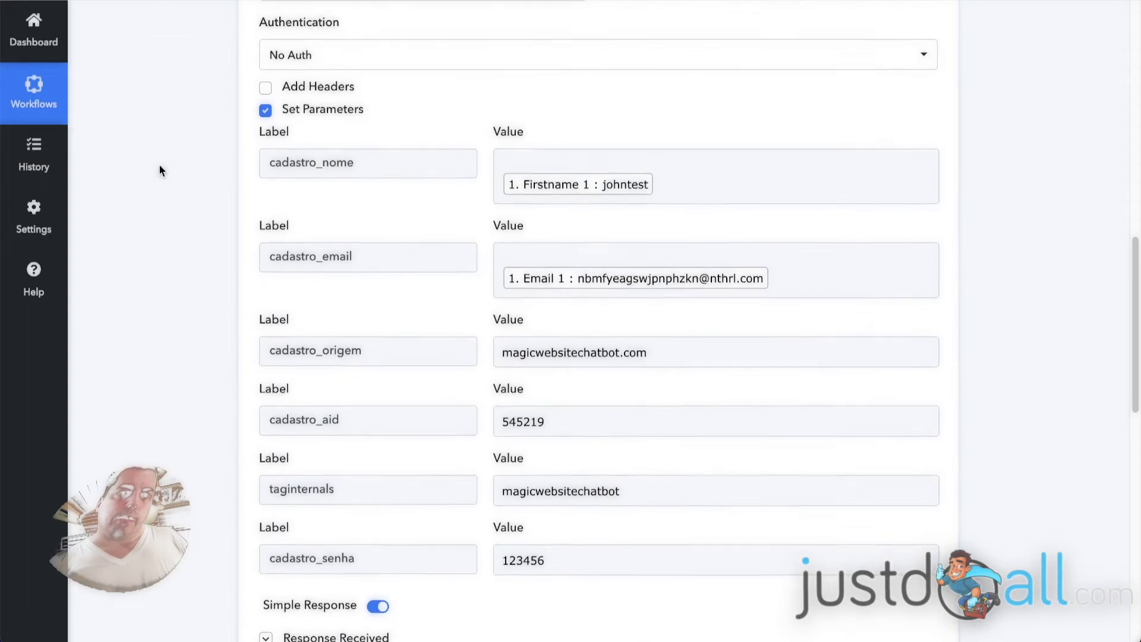
scroll(212, 197, up, 6)
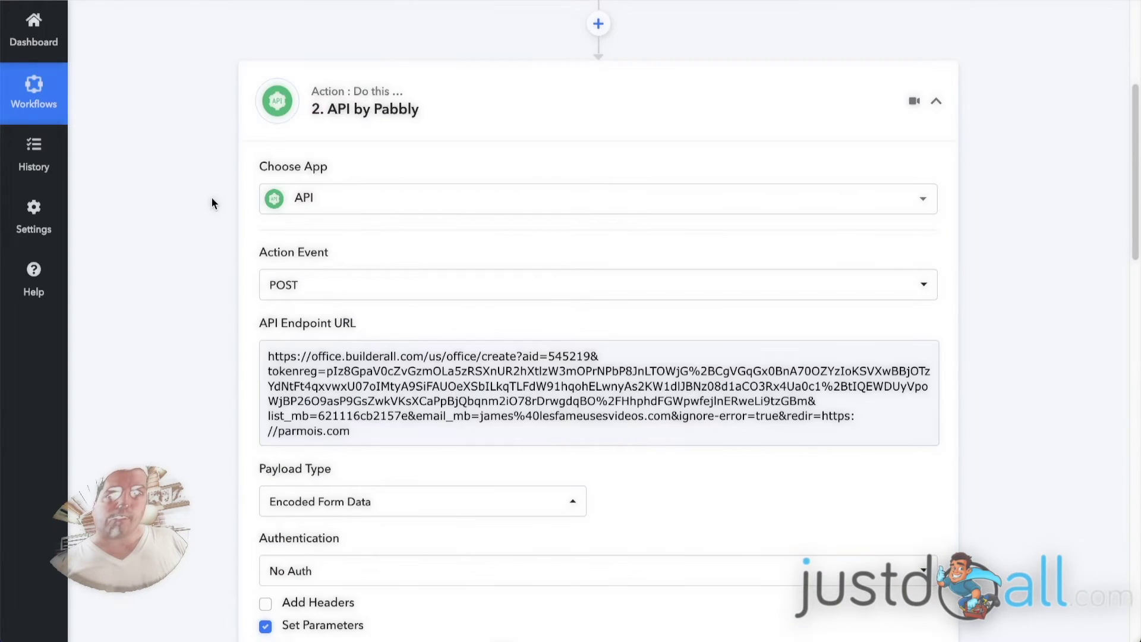
click(483, 165)
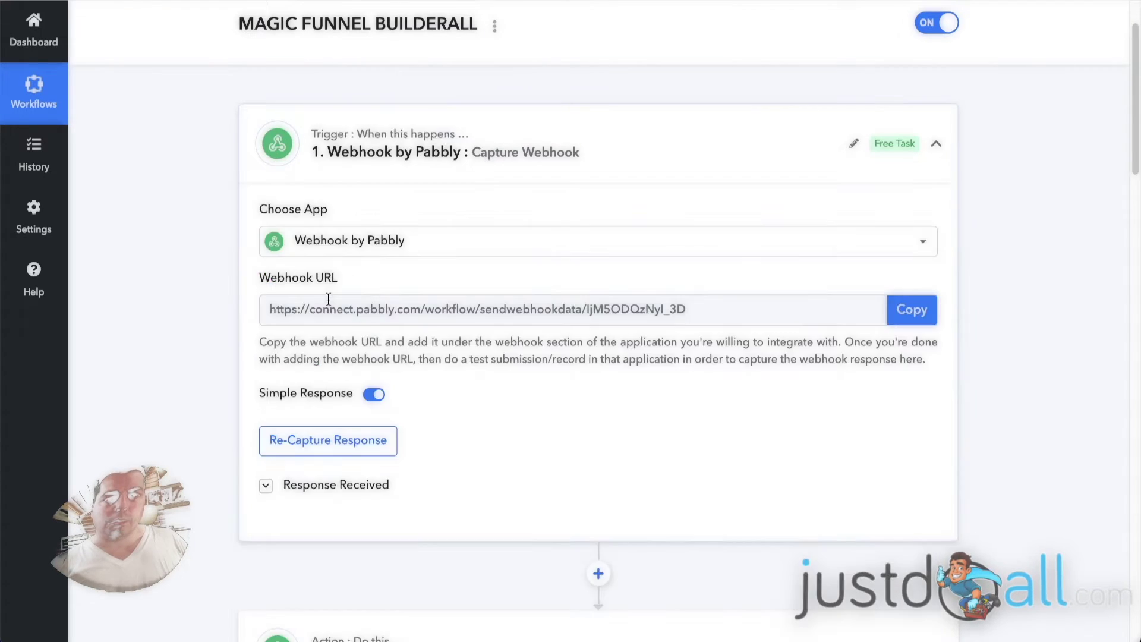
scroll(169, 424, down, 2)
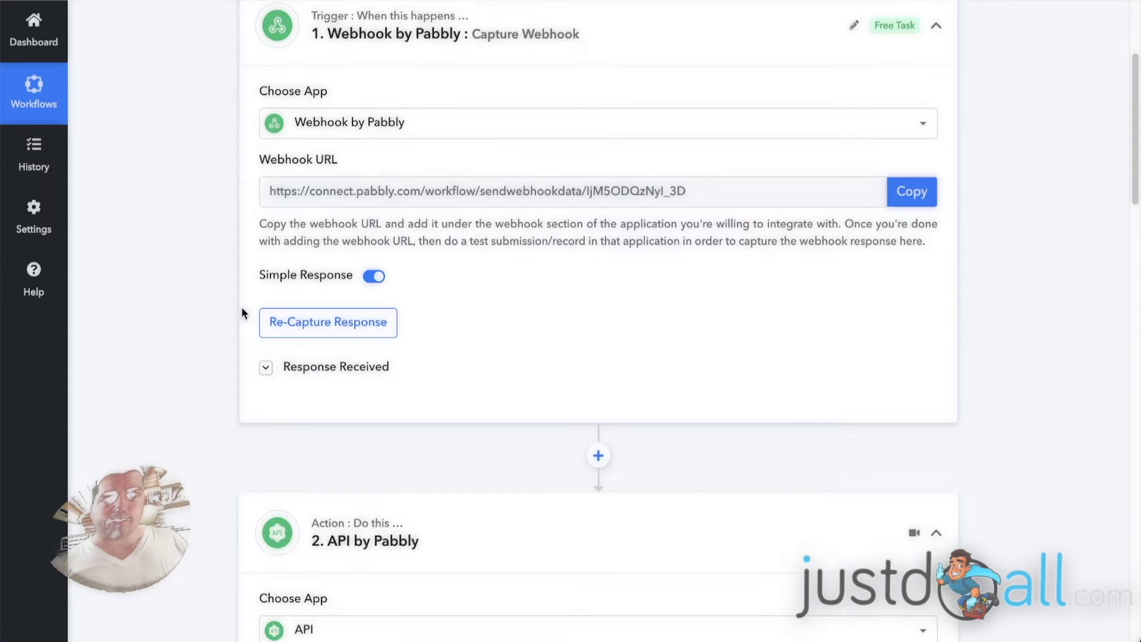
click(322, 378)
scroll(205, 334, down, 2)
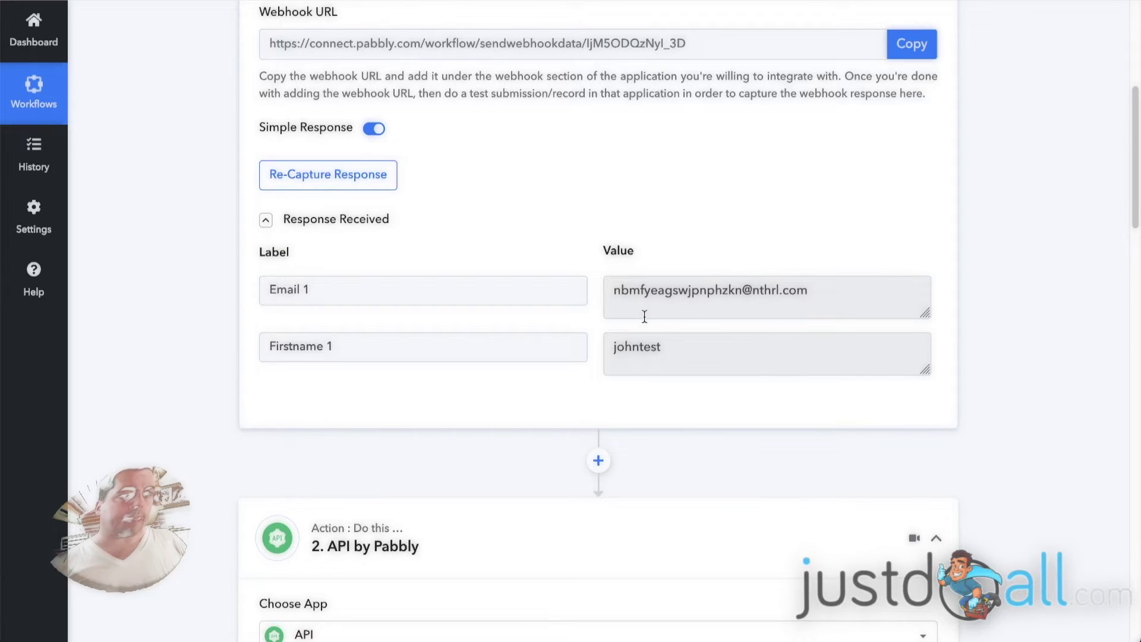
Review the API action's remaining parameters, including cadastro_origem, cadastro_aid, taginternals and cadastro_senha
scroll(218, 232, down, 5)
scroll(217, 232, down, 6)
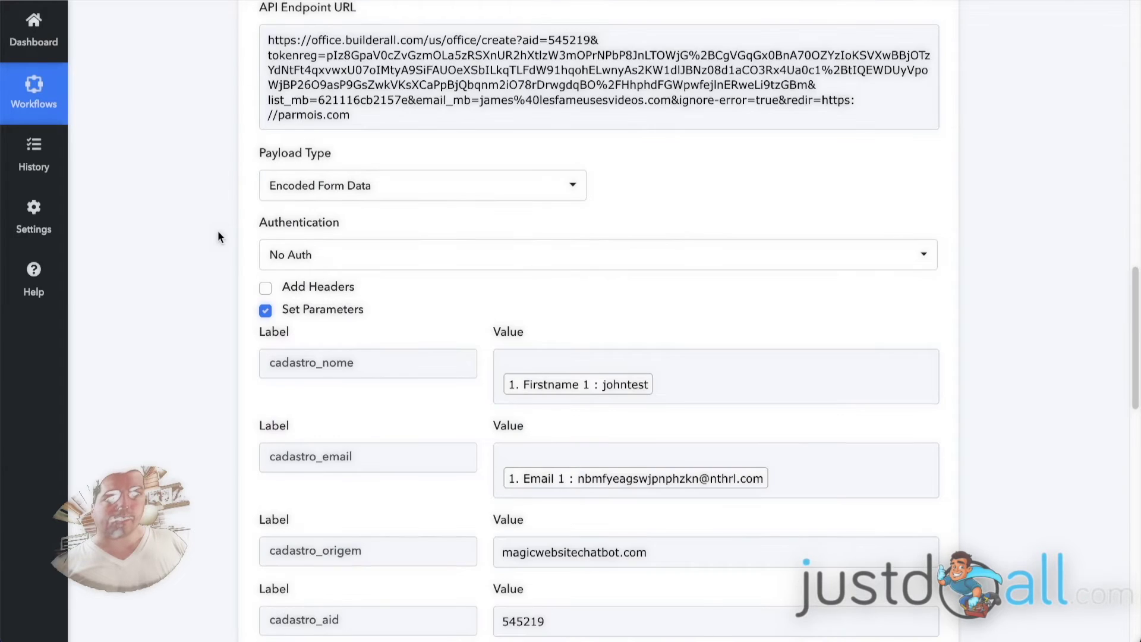
scroll(218, 237, down, 2)
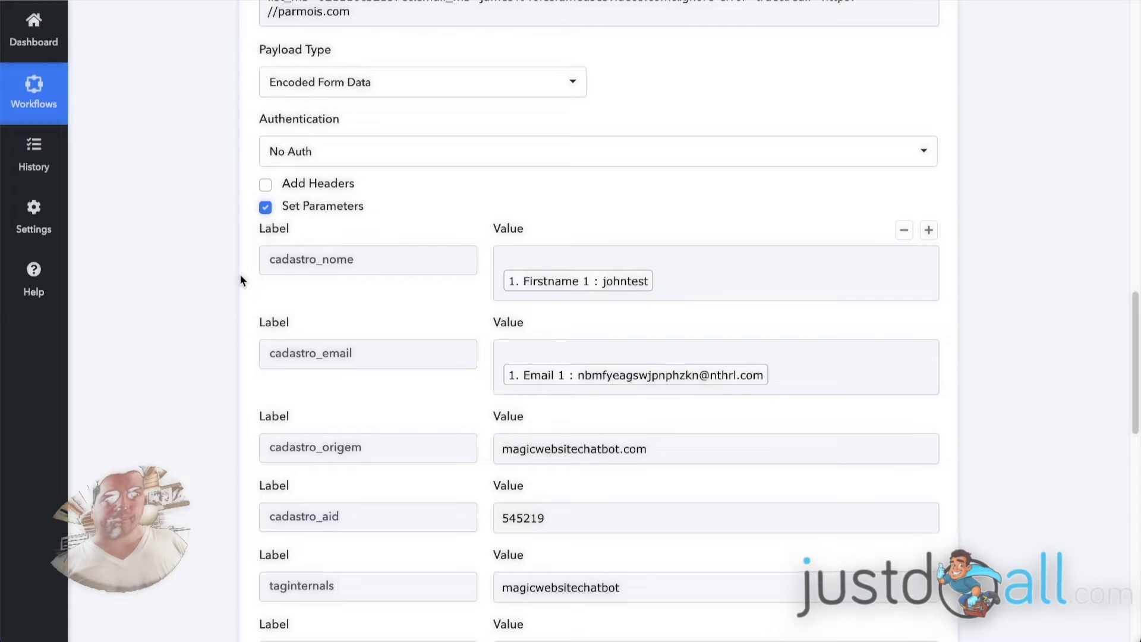
scroll(240, 273, down, 3)
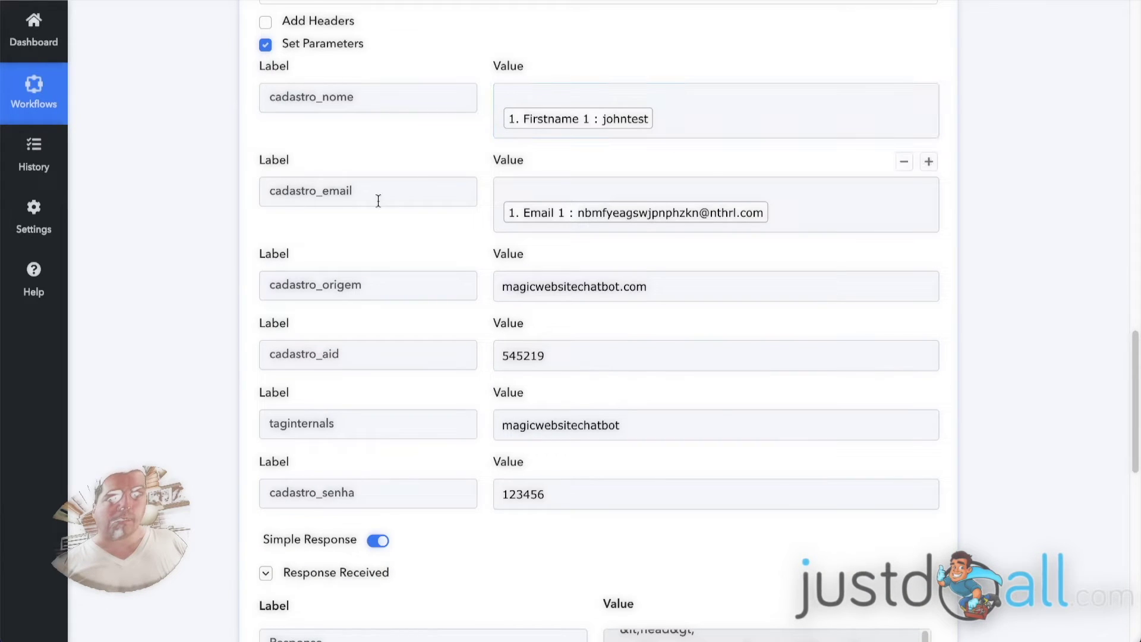
scroll(357, 274, down, 1)
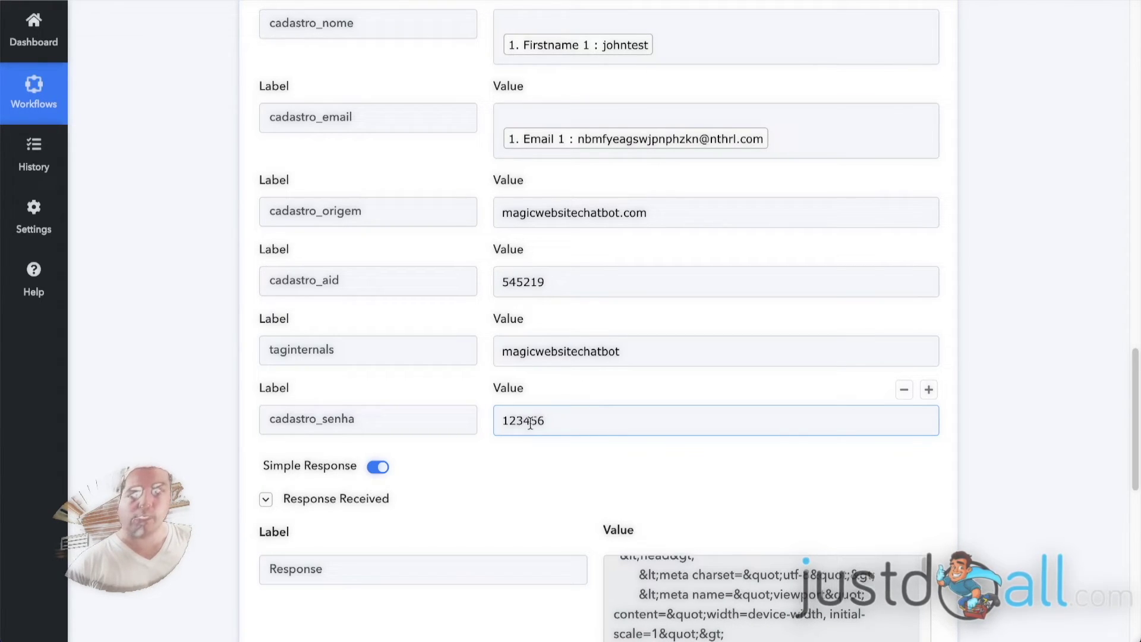
click(195, 359)
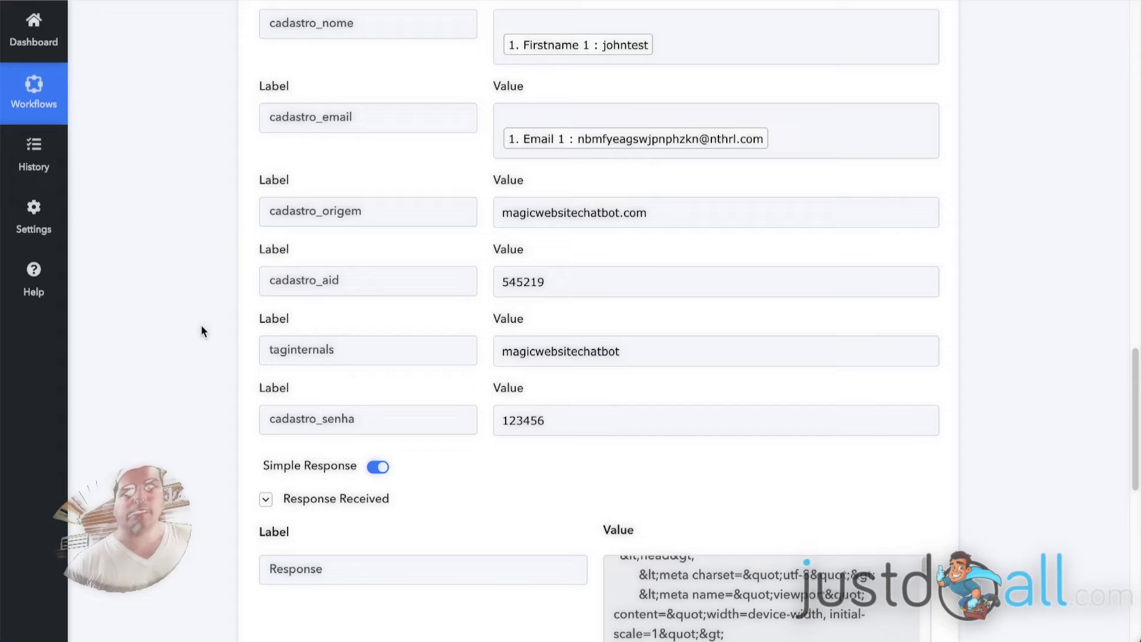
click(559, 423)
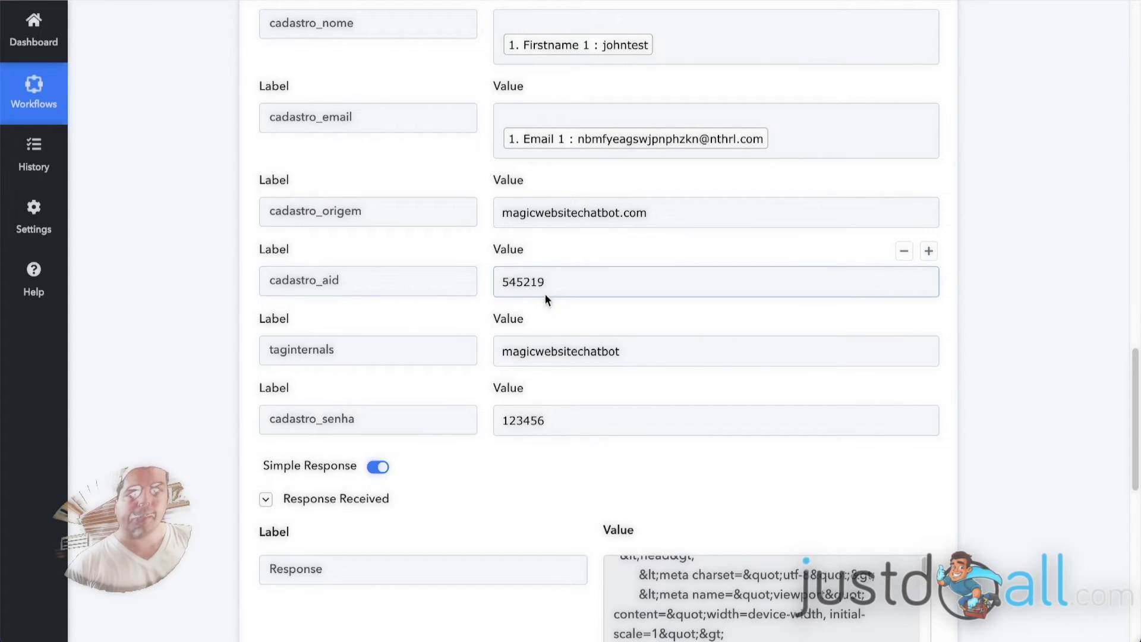
Compare the API action's endpoint URL and payload settings with its parameter list once more
scroll(209, 276, up, 6)
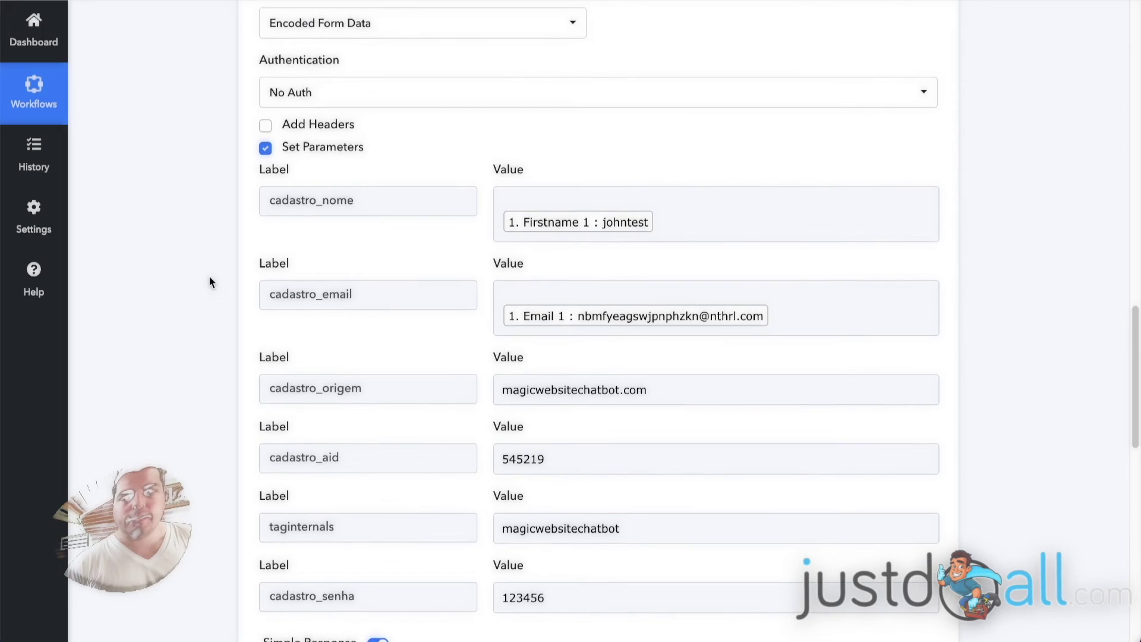
scroll(211, 276, up, 1)
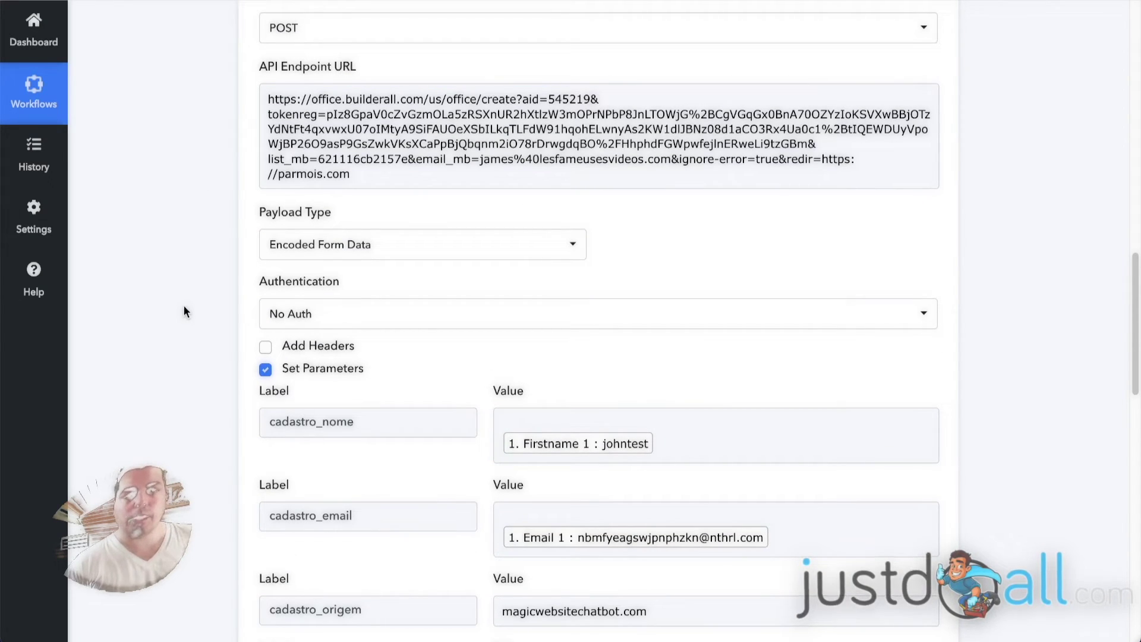
scroll(206, 140, down, 1)
scroll(209, 144, down, 4)
scroll(222, 136, down, 10)
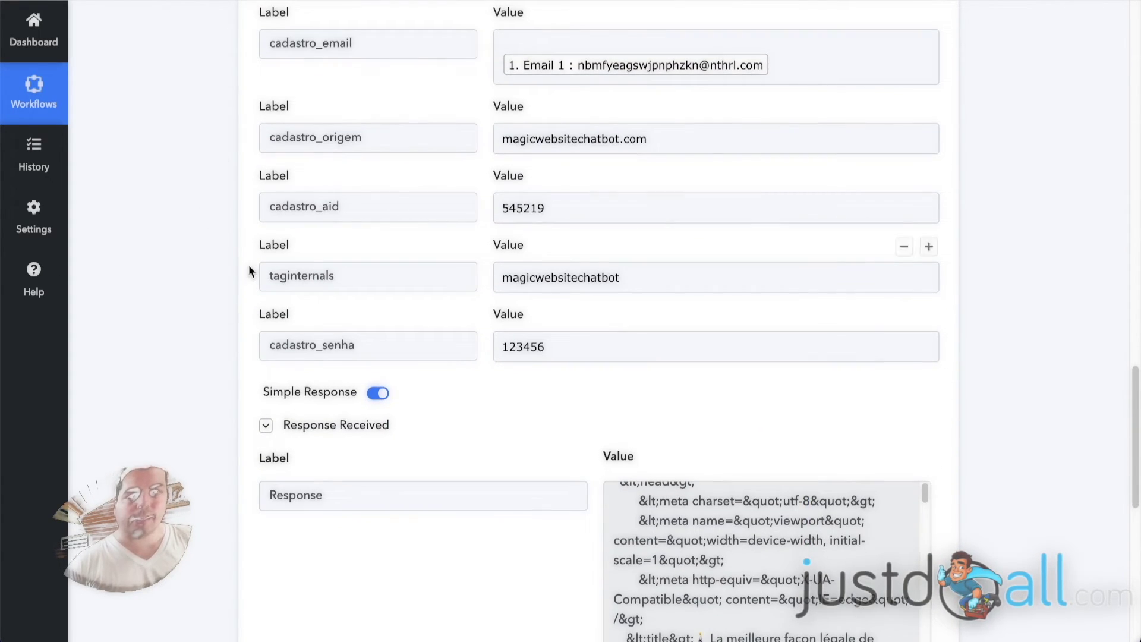
scroll(249, 265, up, 18)
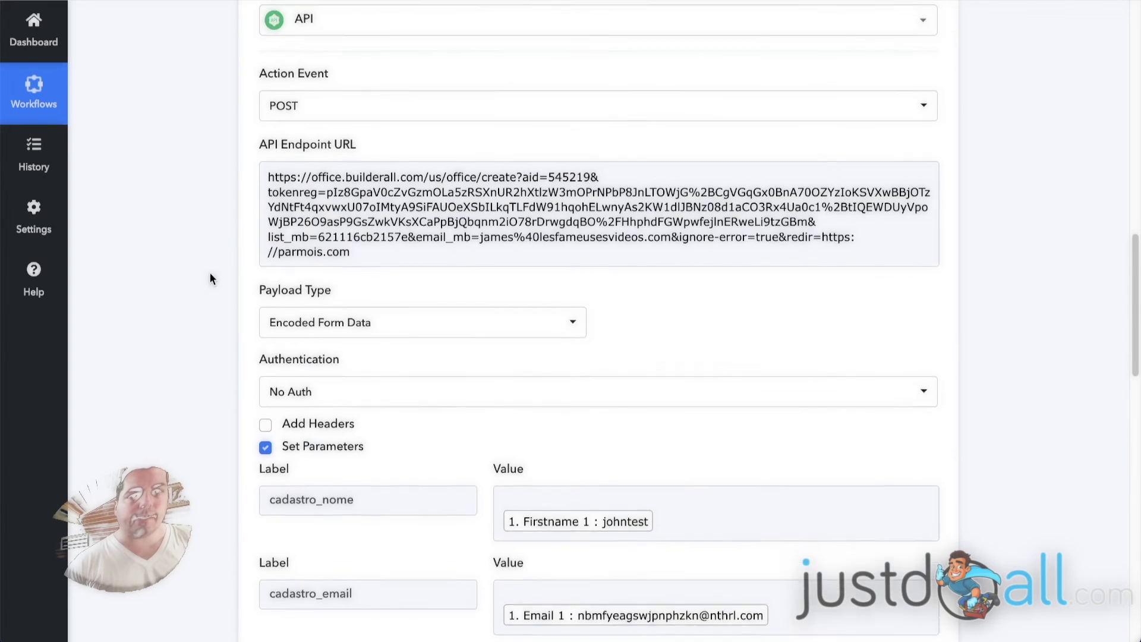
Collapse the API by Pabbly action and switch back to the SiteBot flow at the Send data to Webhook step
scroll(209, 275, up, 5)
click(407, 89)
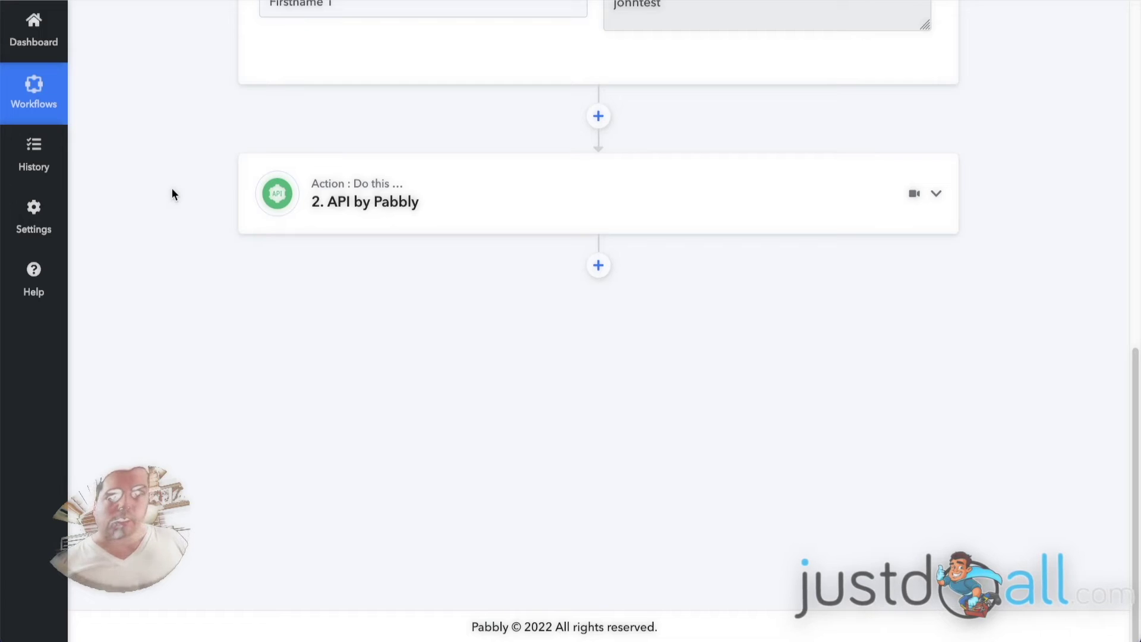
scroll(198, 196, up, 10)
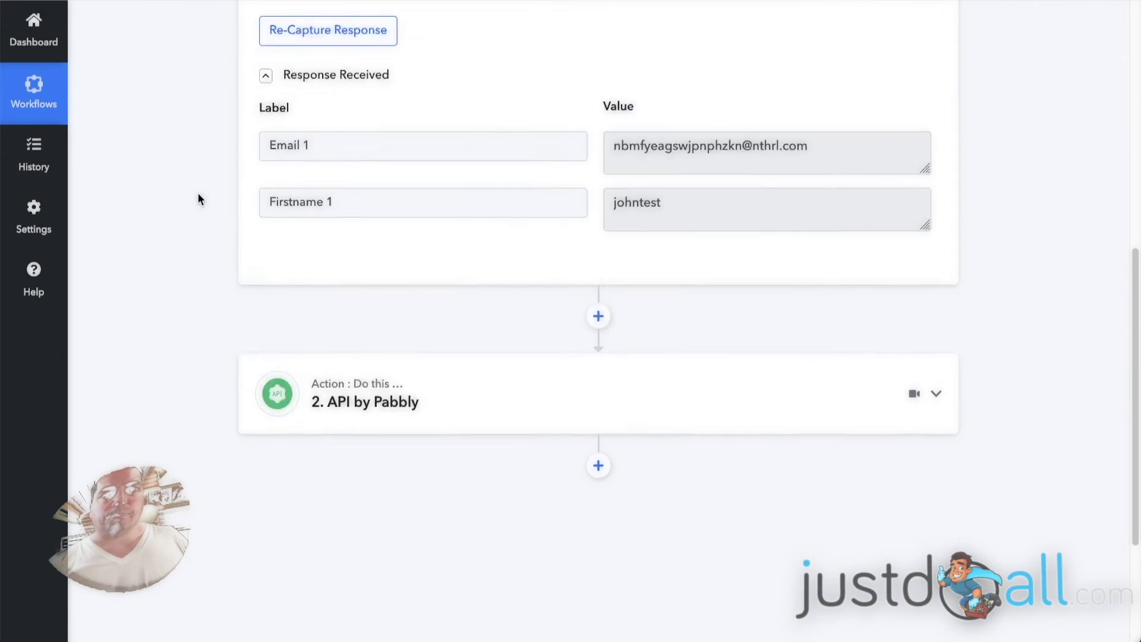
click(689, 221)
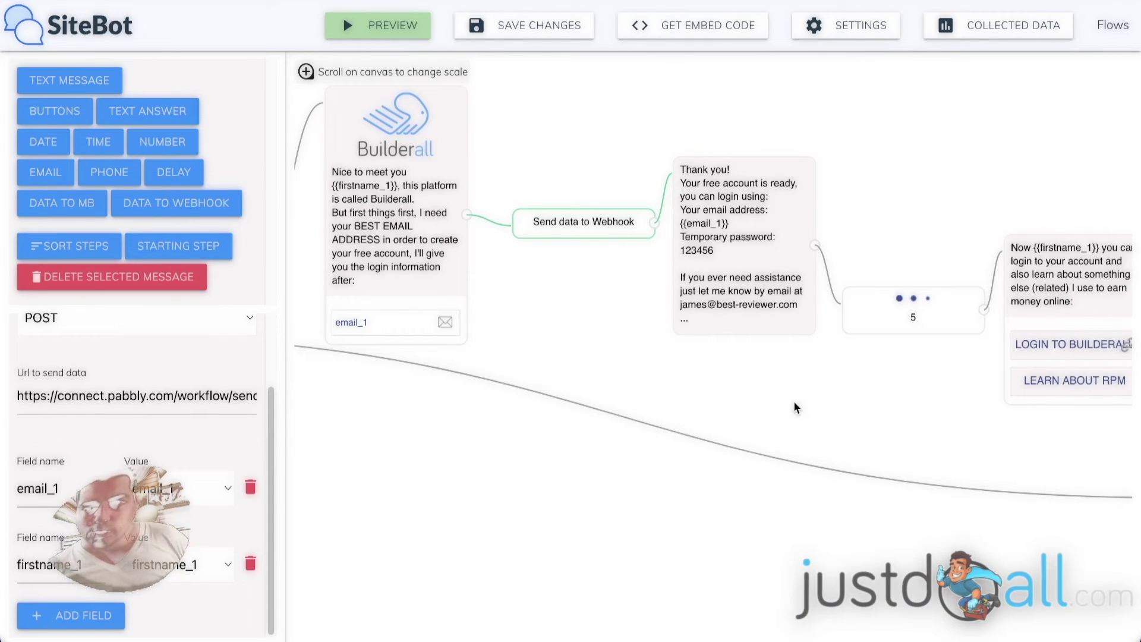
scroll(773, 399, down, 1)
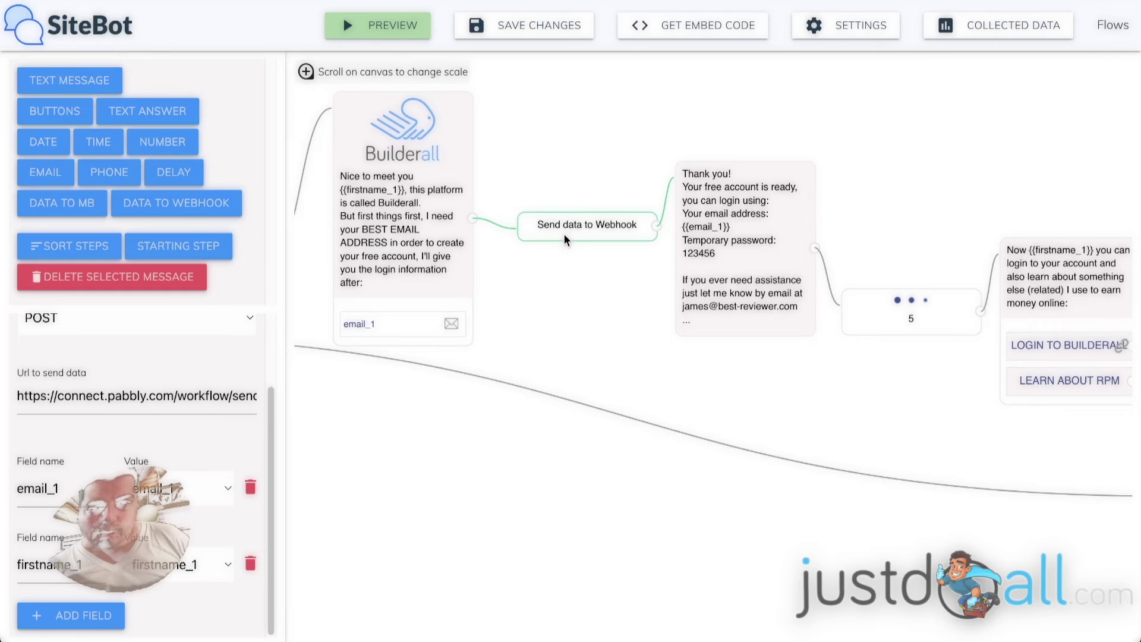